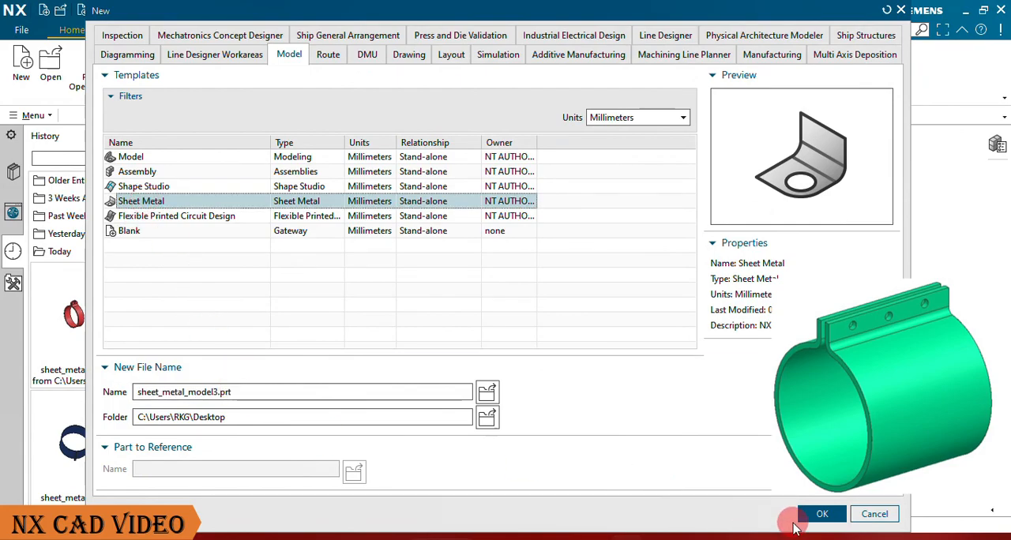
Step: Create the millimetre Sheet Metal part sheet_metal_model3.prt and open a sketch on the XZ plane of the datum coordinate system
left_click(823, 515)
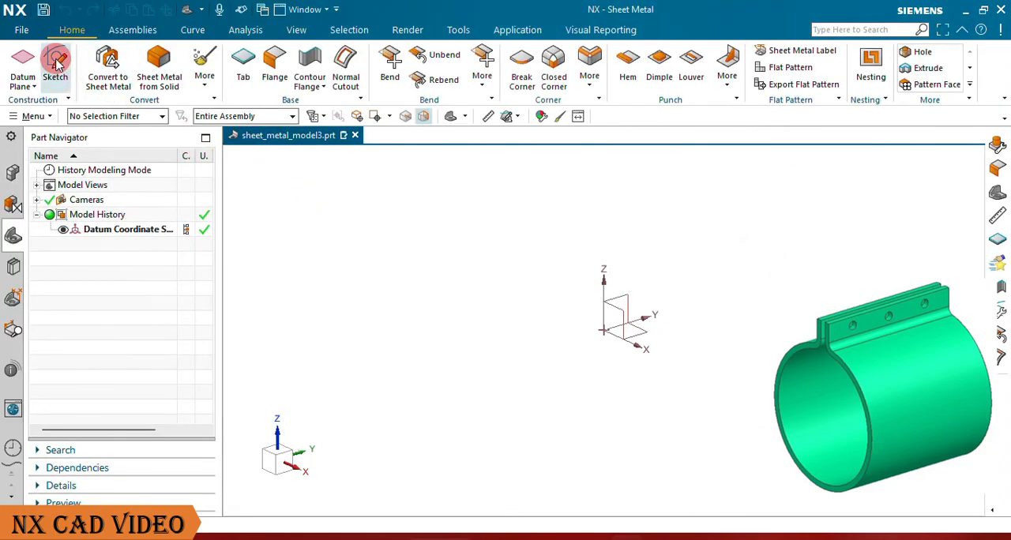
left_click(56, 64)
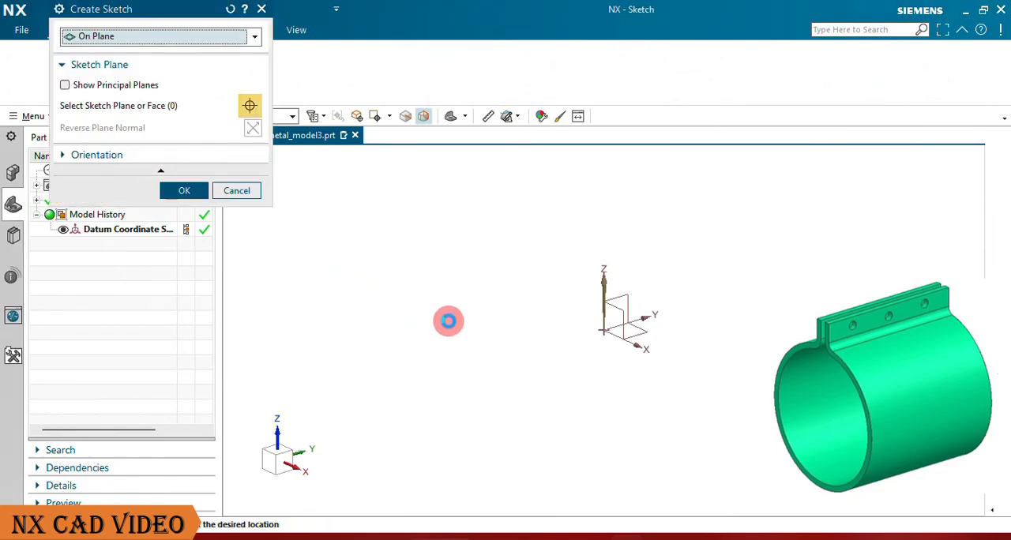
left_click(623, 316)
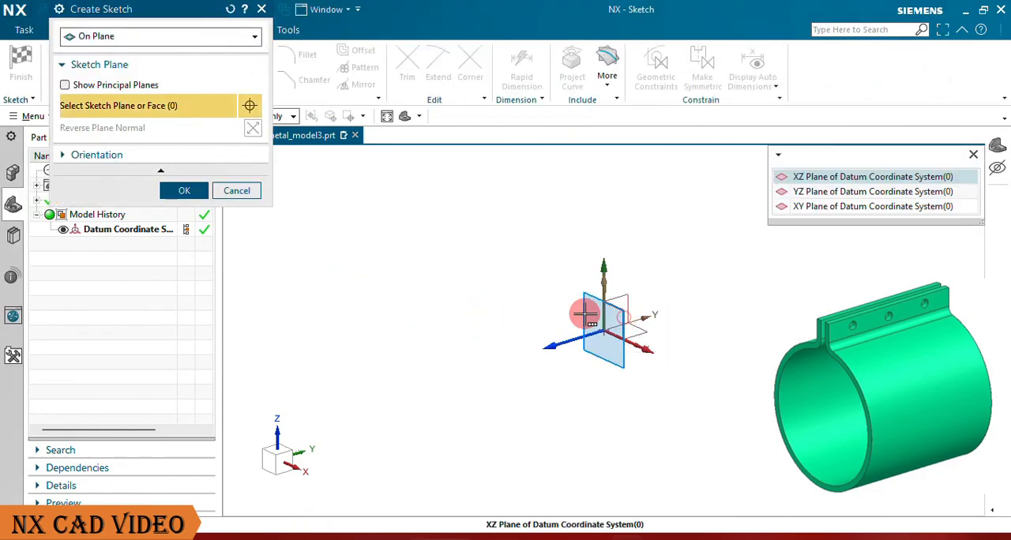
left_click(846, 178)
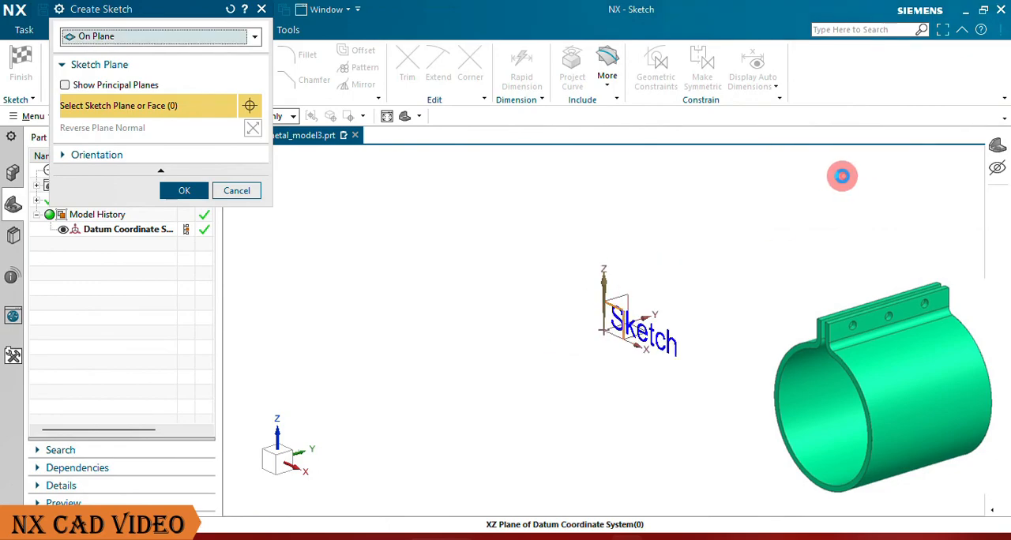
left_click(190, 192)
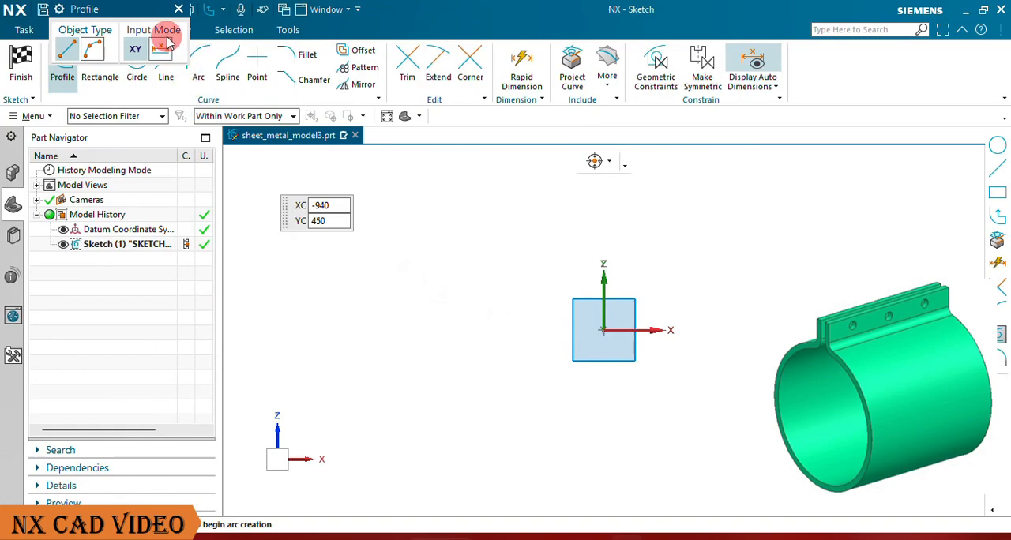
left_click(179, 13)
Step: Draw a 100 mm diameter circle centred on the sketch origin
left_click(139, 61)
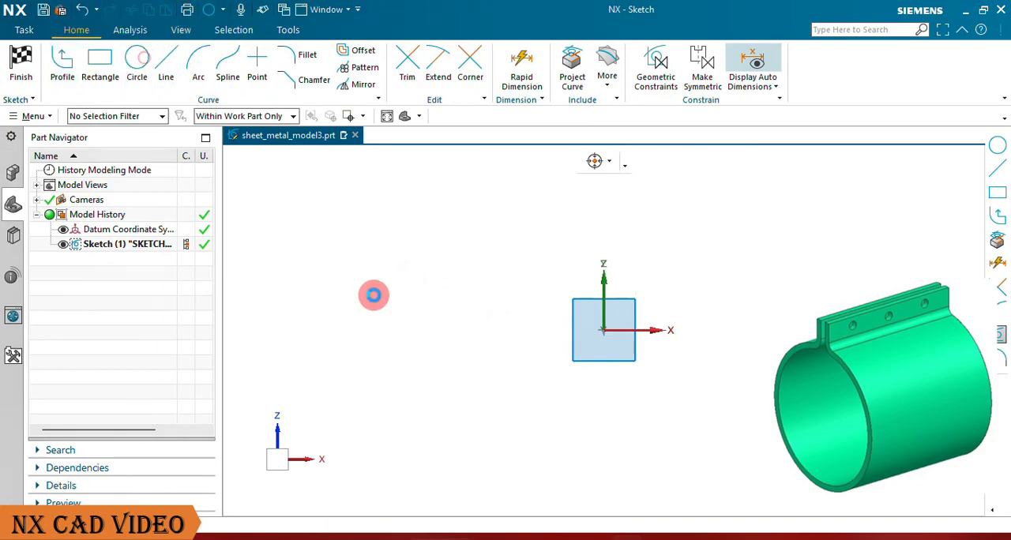
left_click(607, 331)
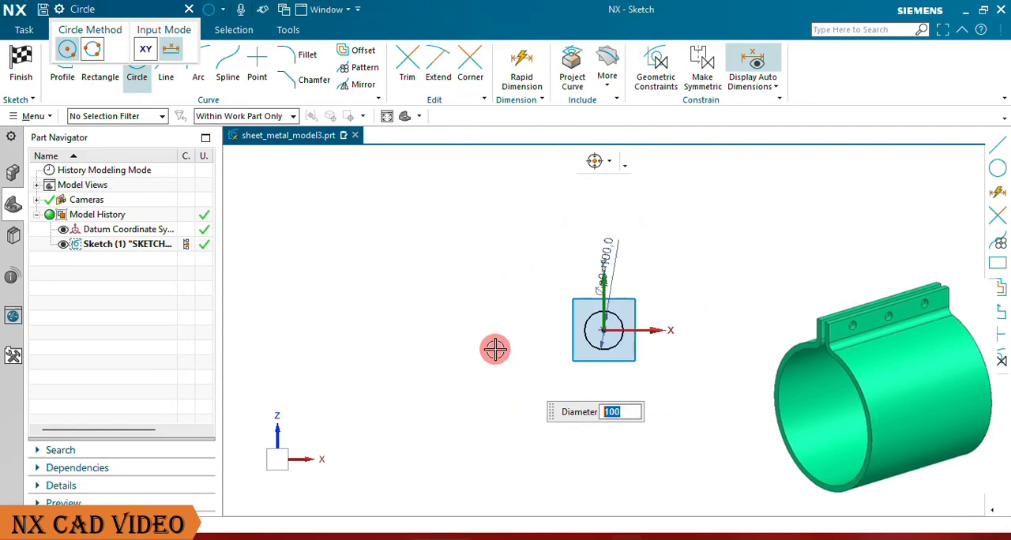
left_click(187, 13)
Step: Draw a vertical line about 67 mm long upward from the circle's centre and offset it symmetrically by 6 mm
scroll(633, 322, "up", 4)
left_click_drag(572, 191, 614, 281)
scroll(636, 344, "up", 7)
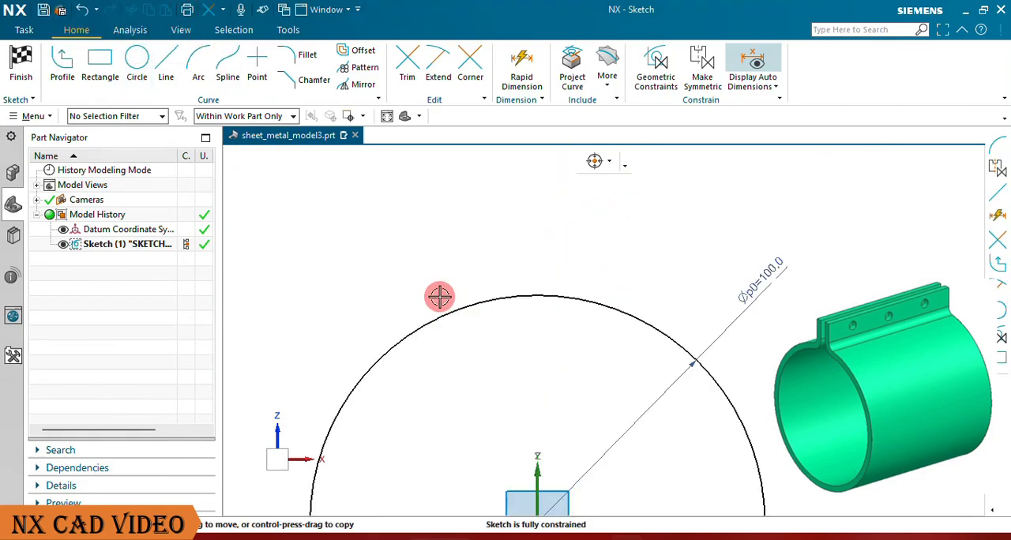
left_click(165, 61)
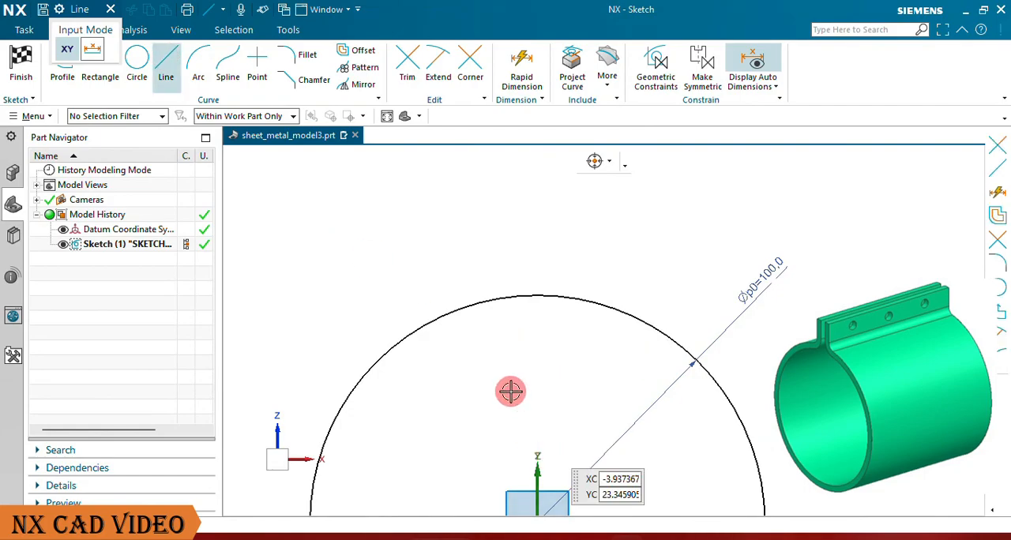
scroll(518, 407, "down", 3)
left_click(527, 438)
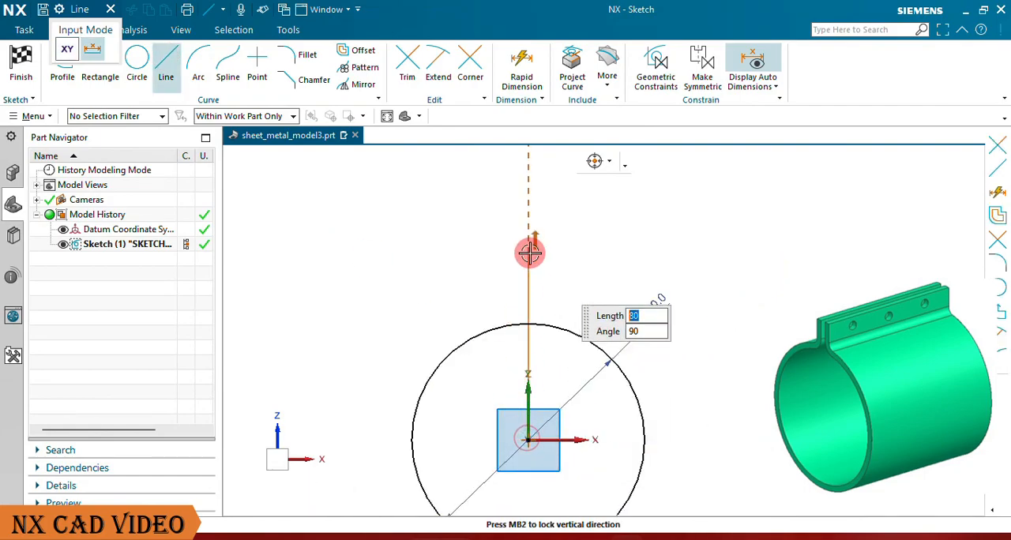
left_click(529, 283)
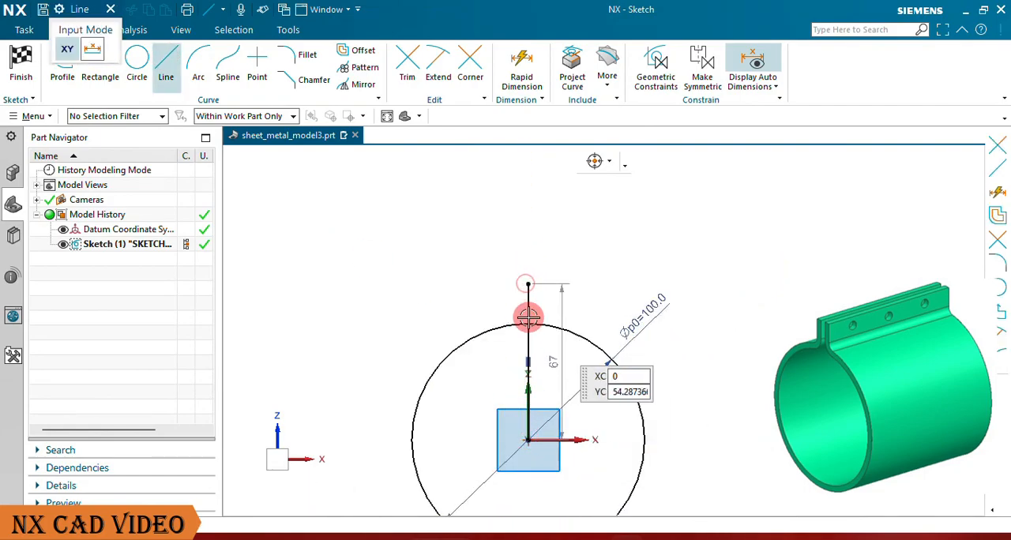
left_click(111, 9)
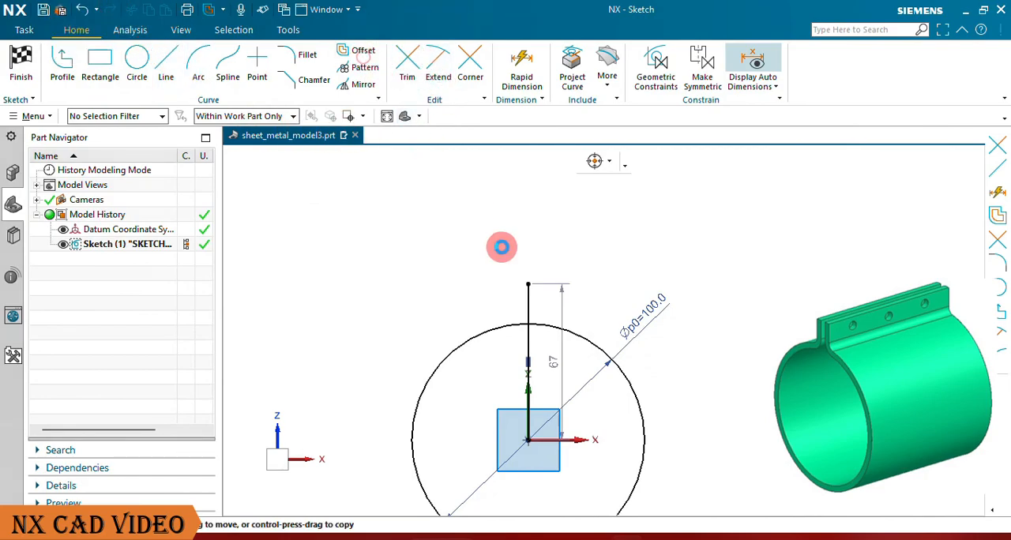
left_click(527, 302)
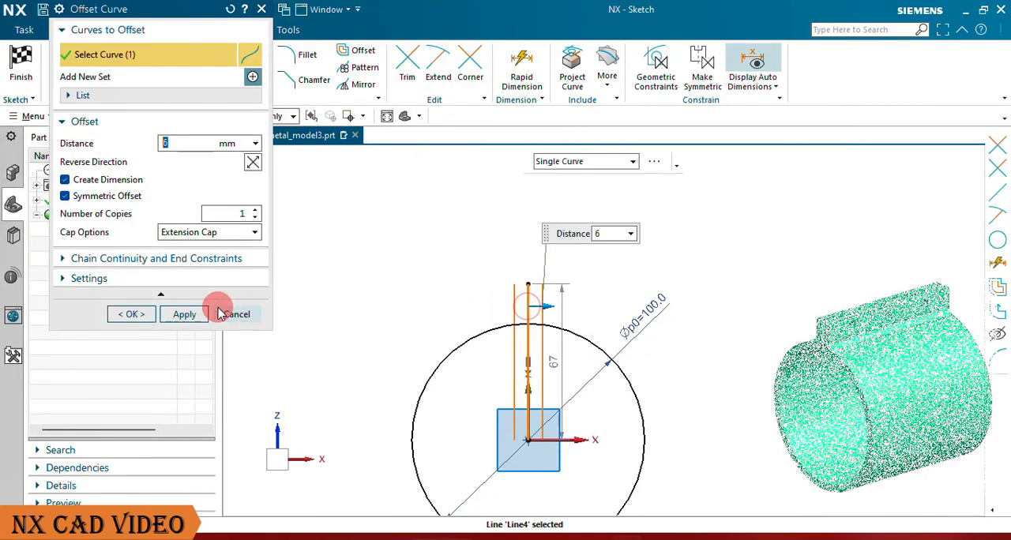
left_click(136, 313)
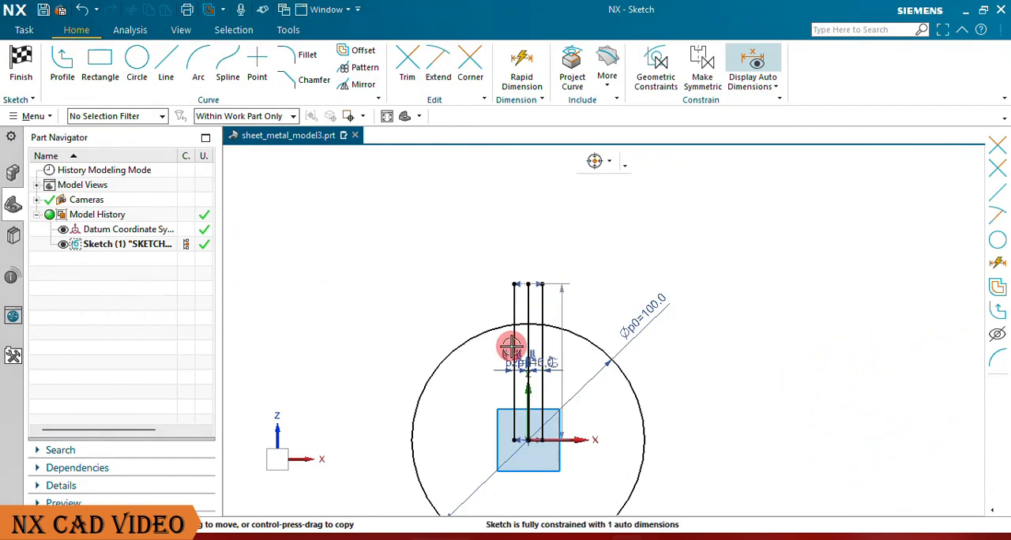
Step: Trim away the top arc of the circle between the two offset lines
scroll(511, 348, "up", 3)
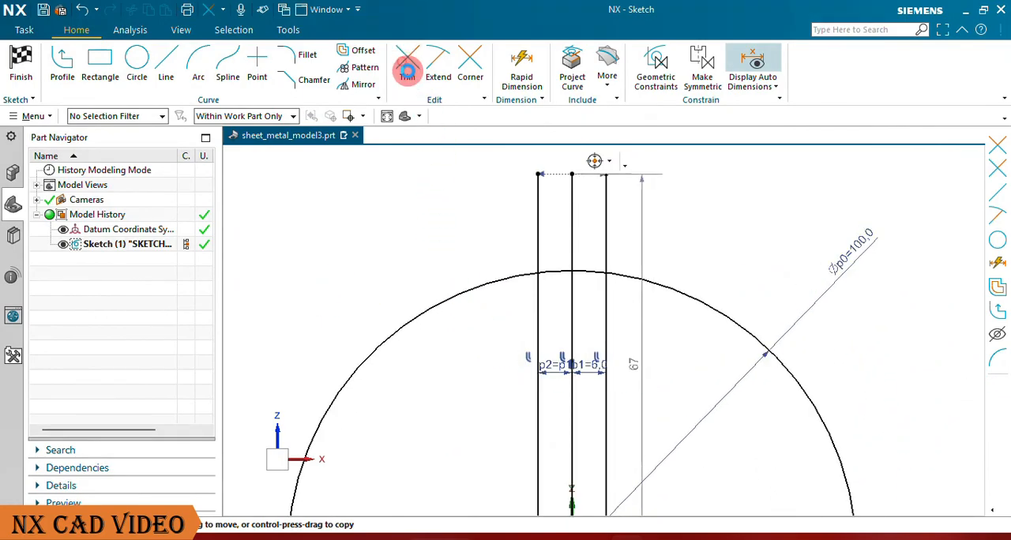
left_click(406, 70)
left_click(600, 271)
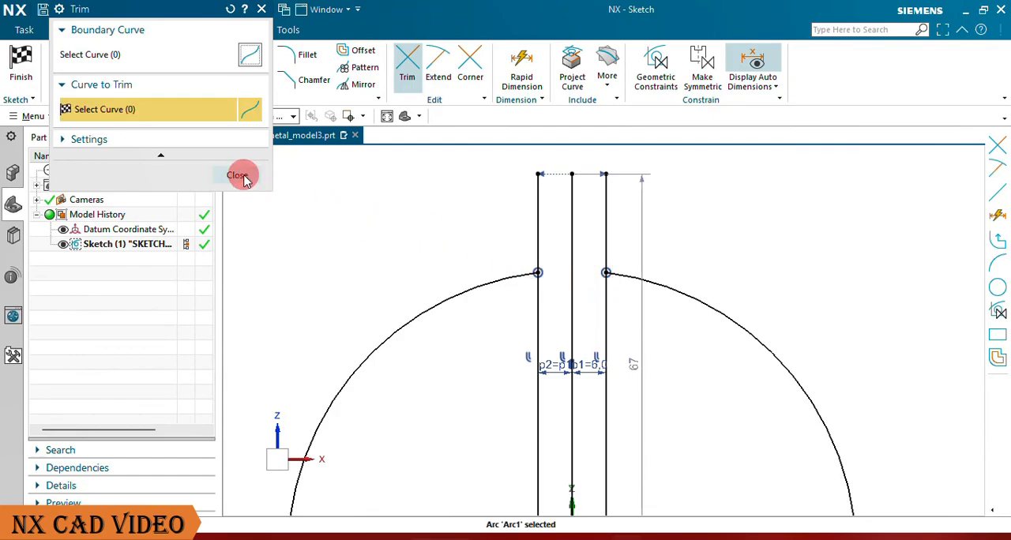
left_click(238, 176)
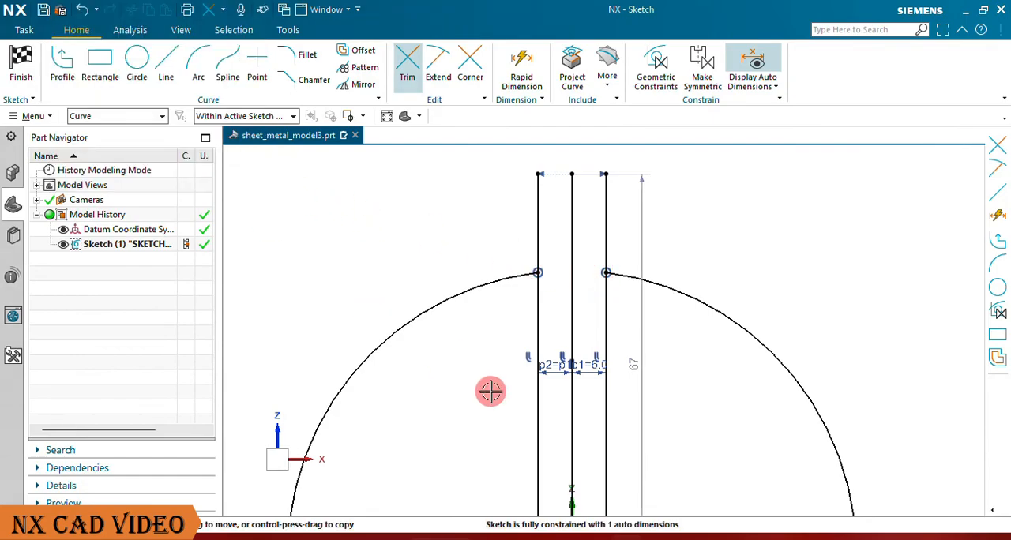
Step: Delete the two offset constraints linking the side lines to the middle line
right_click(562, 357)
left_click(602, 338)
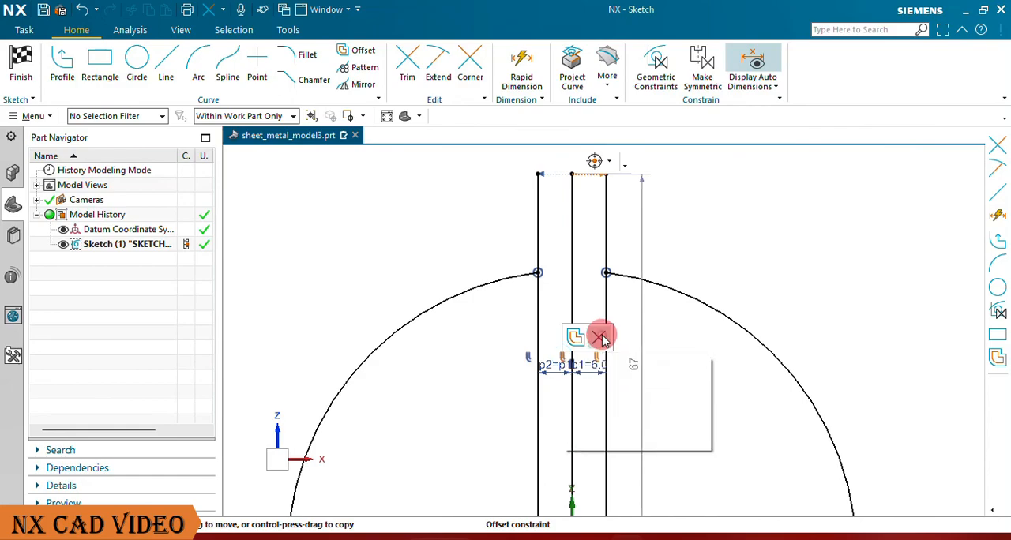
right_click(558, 360)
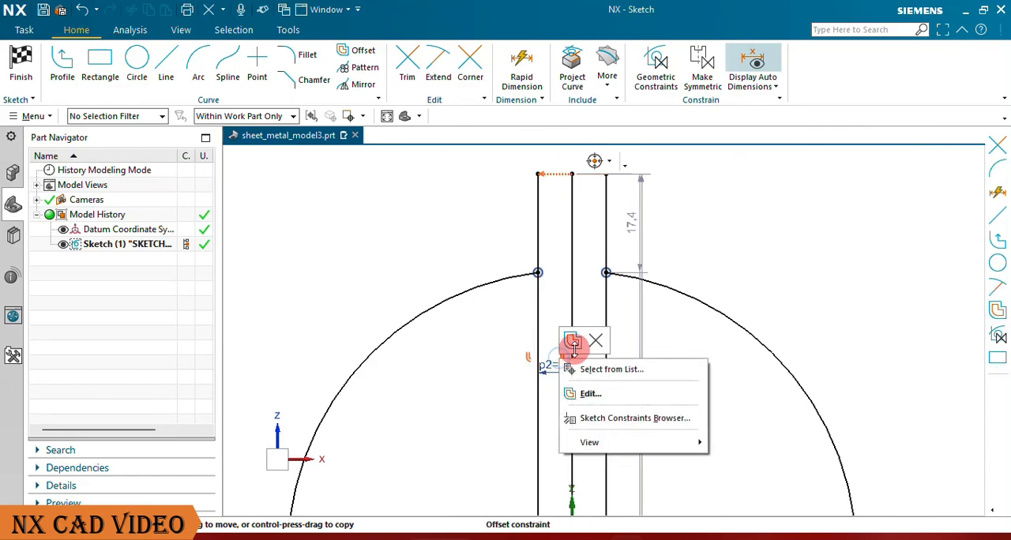
left_click(594, 341)
Step: Trim away the middle line and the portions of both side lines inside the circle
left_click(410, 69)
left_click(568, 345)
left_click(543, 326)
left_click(605, 327)
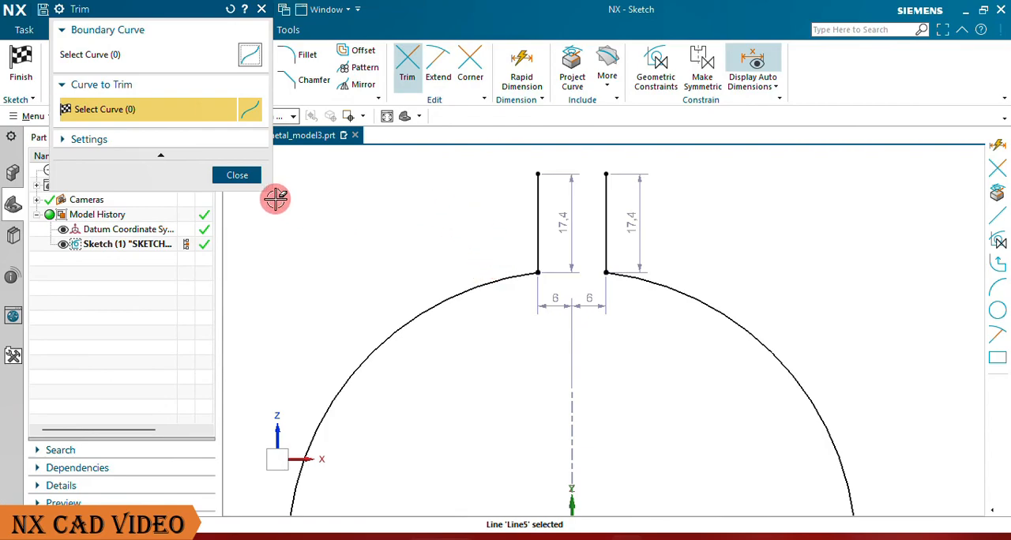
left_click(237, 178)
Step: Round both corners between the vertical lines and the arc with 5 mm radius fillets, and finish the sketch
scroll(379, 237, "down", 3)
scroll(413, 293, "up", 4)
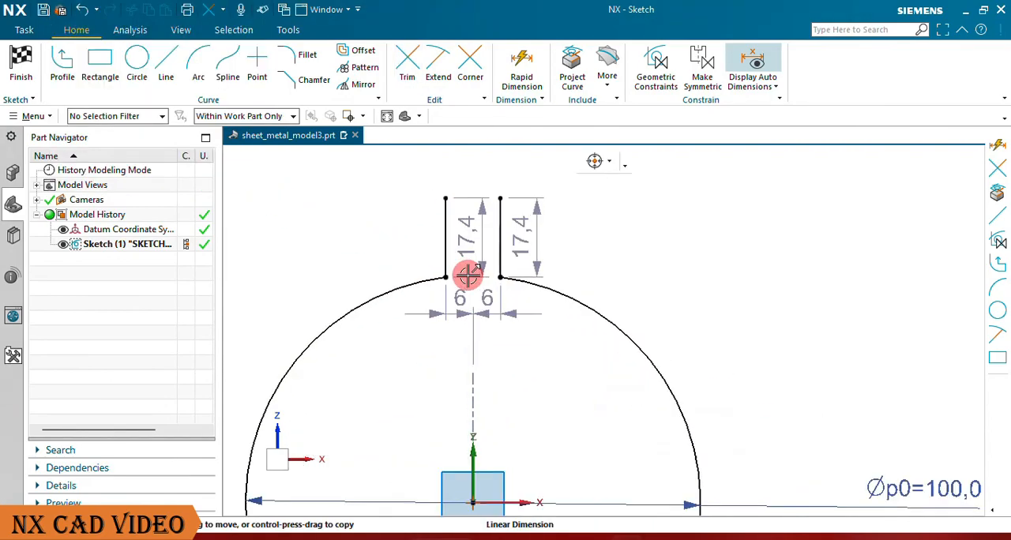
left_click(306, 56)
scroll(416, 303, "up", 2)
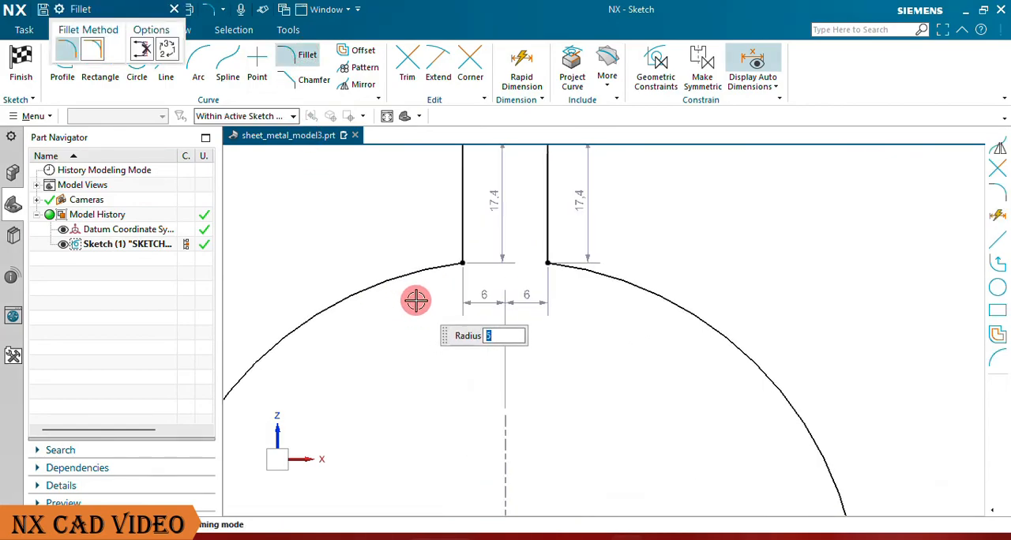
scroll(458, 275, "up", 3)
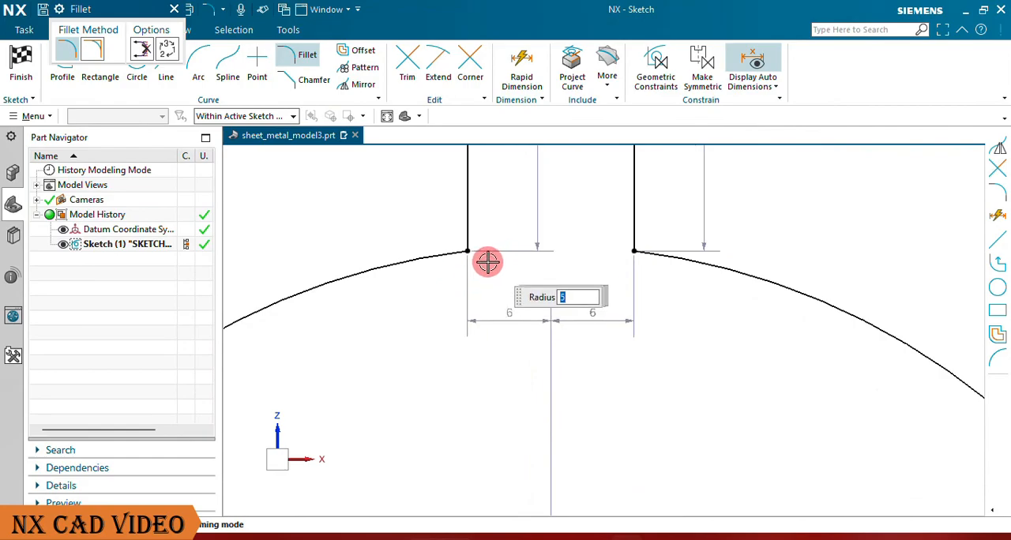
left_click(443, 257)
left_click(464, 224)
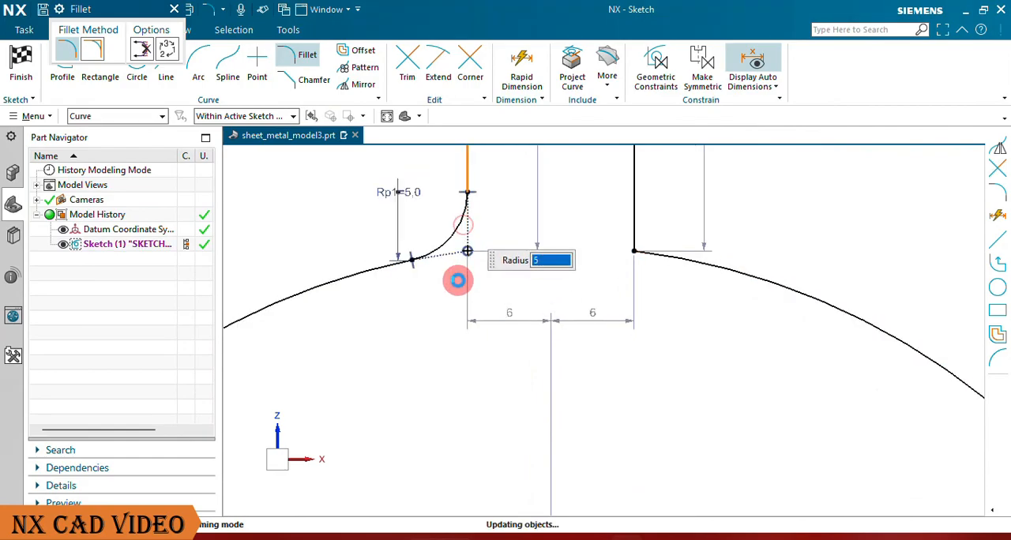
left_click(459, 279)
left_click(671, 260)
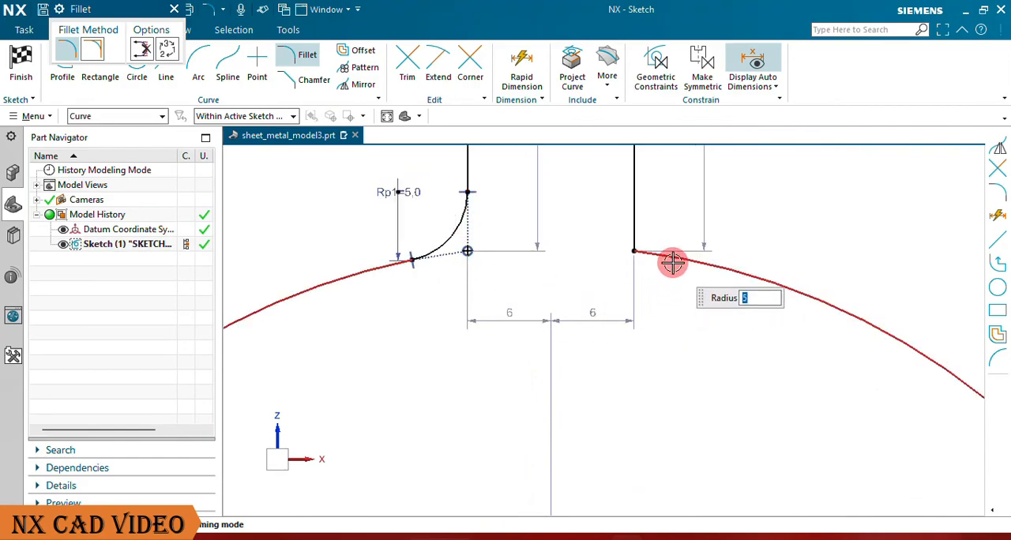
left_click(634, 223)
left_click(677, 258)
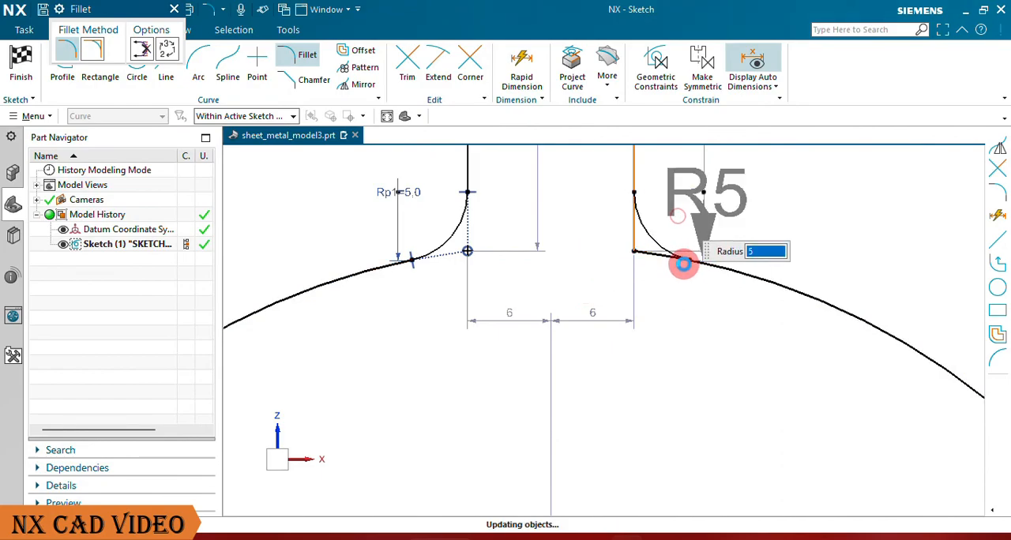
left_click(174, 9)
left_click(21, 62)
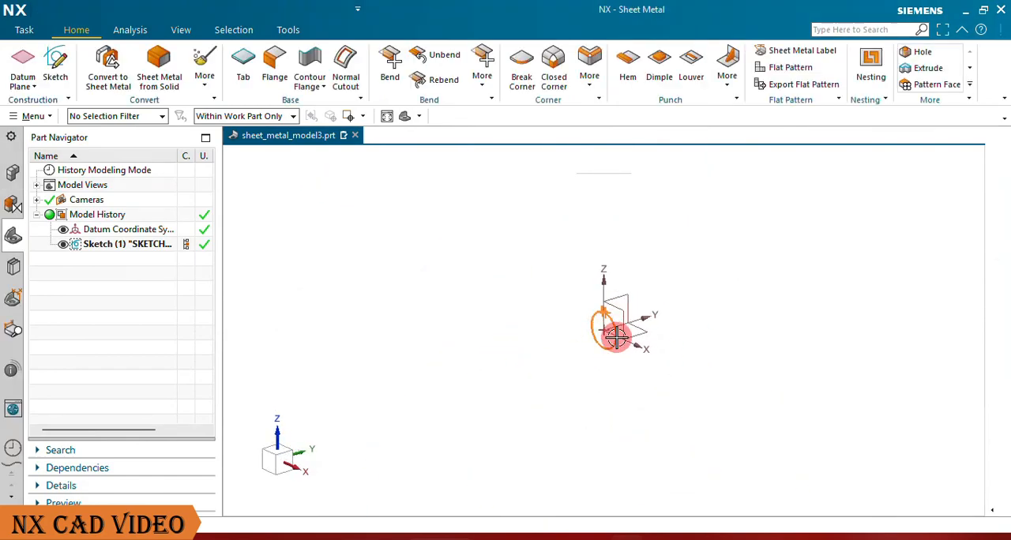
Step: Start a base contour flange from the clamp profile and override its thickness with a local value of 4 mm
scroll(616, 320, "up", 6)
scroll(566, 264, "up", 4)
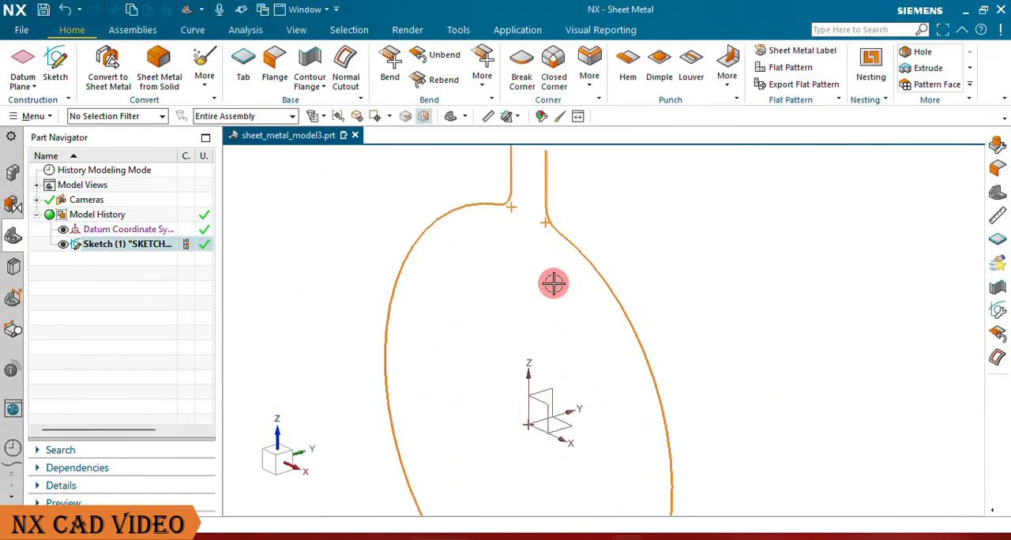
scroll(553, 284, "down", 2)
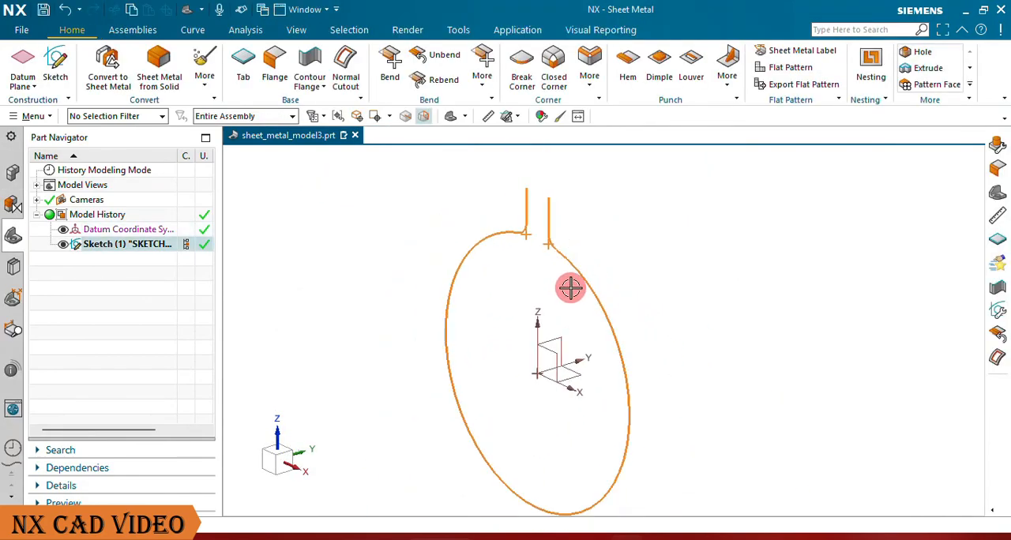
left_click(301, 57)
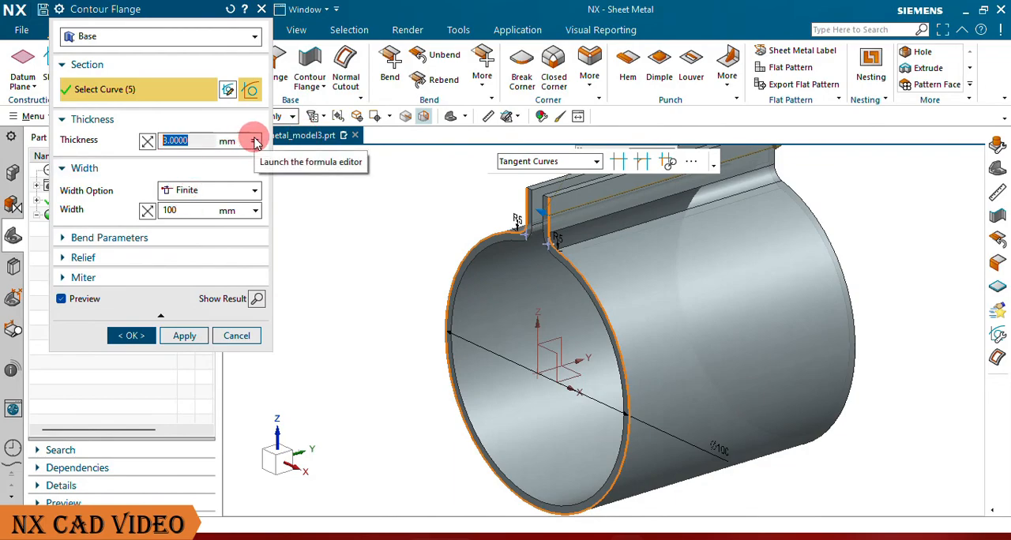
left_click(254, 141)
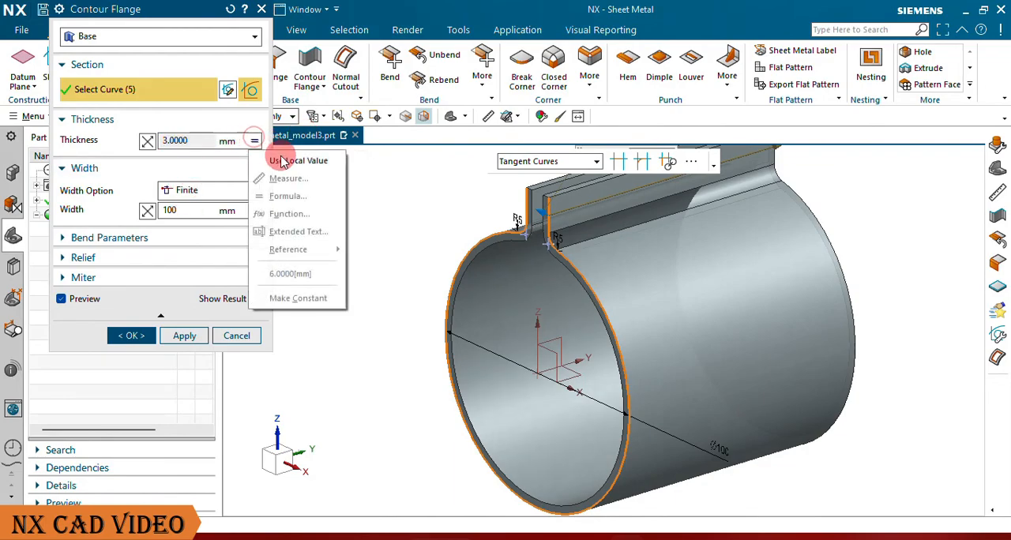
left_click(288, 161)
left_click(197, 141)
left_click(146, 140)
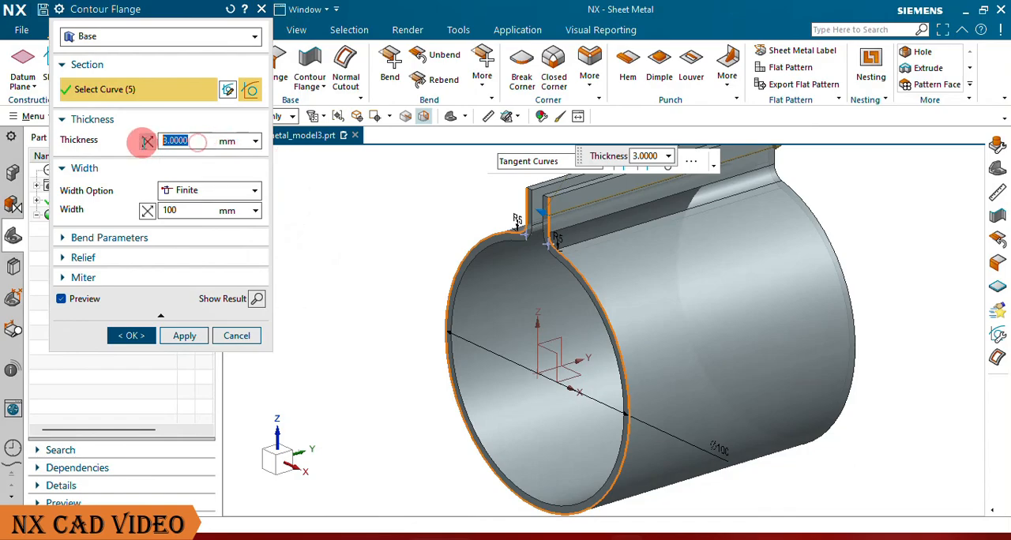
key("Return")
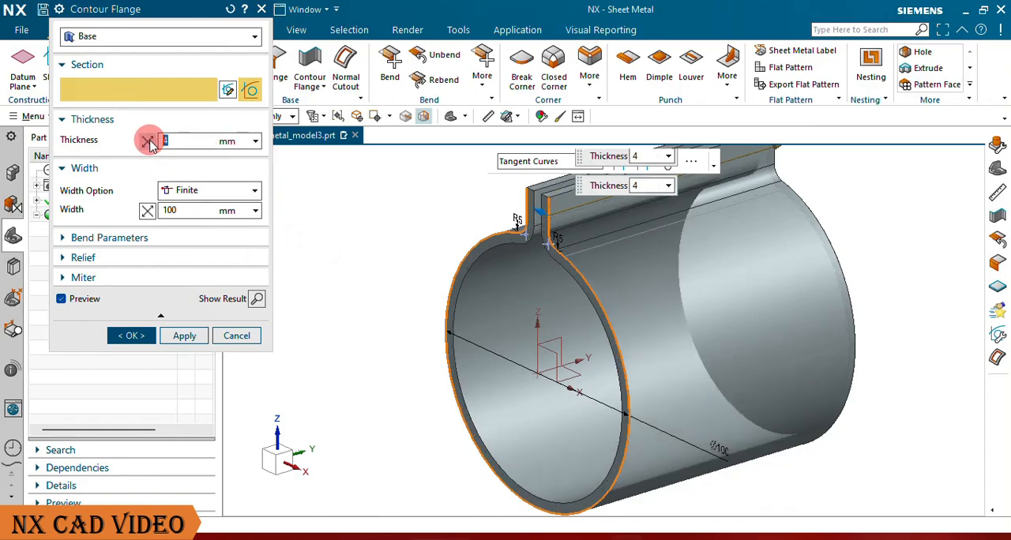
Step: Set the contour flange's finite width to 105 mm
left_click(181, 211)
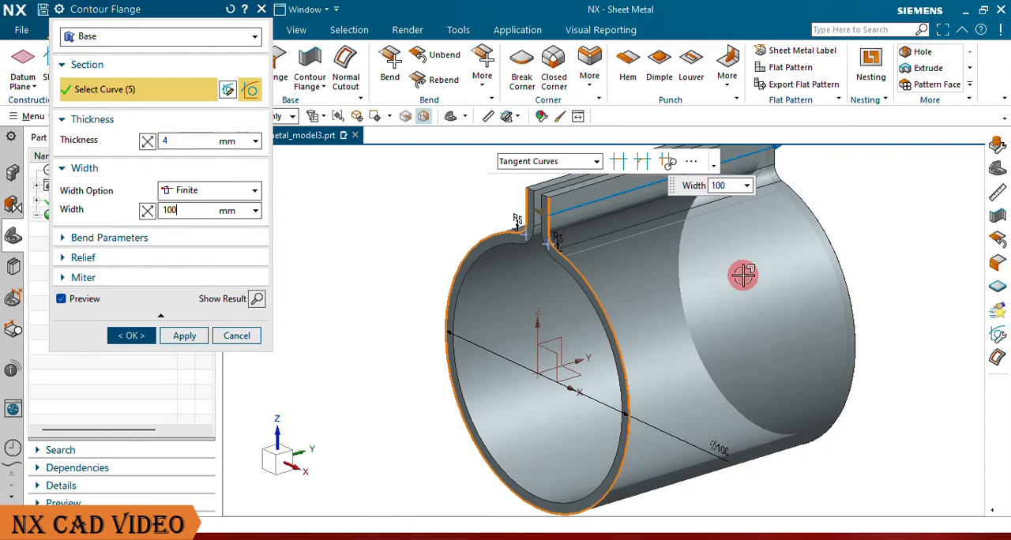
scroll(630, 390, "down", 3)
mouse_move(715, 269)
left_mouse_down()
mouse_move(632, 286)
mouse_move(745, 241)
mouse_move(648, 281)
mouse_move(717, 260)
mouse_move(659, 289)
mouse_move(645, 293)
mouse_move(754, 244)
mouse_move(657, 276)
mouse_move(720, 255)
mouse_move(710, 259)
left_mouse_up()
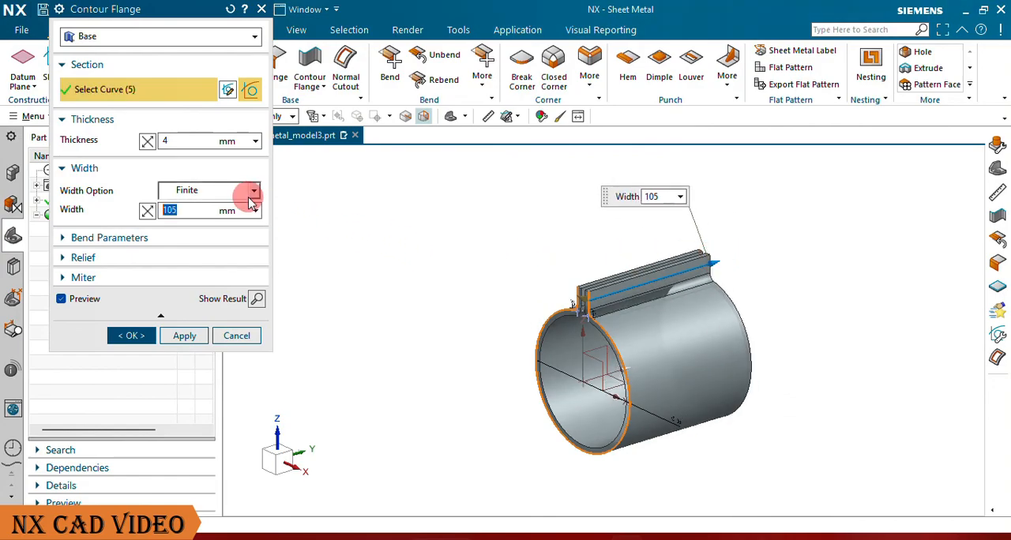
Step: Try a symmetric width for the contour flange and return the width option to finite
left_click(225, 193)
left_click(198, 222)
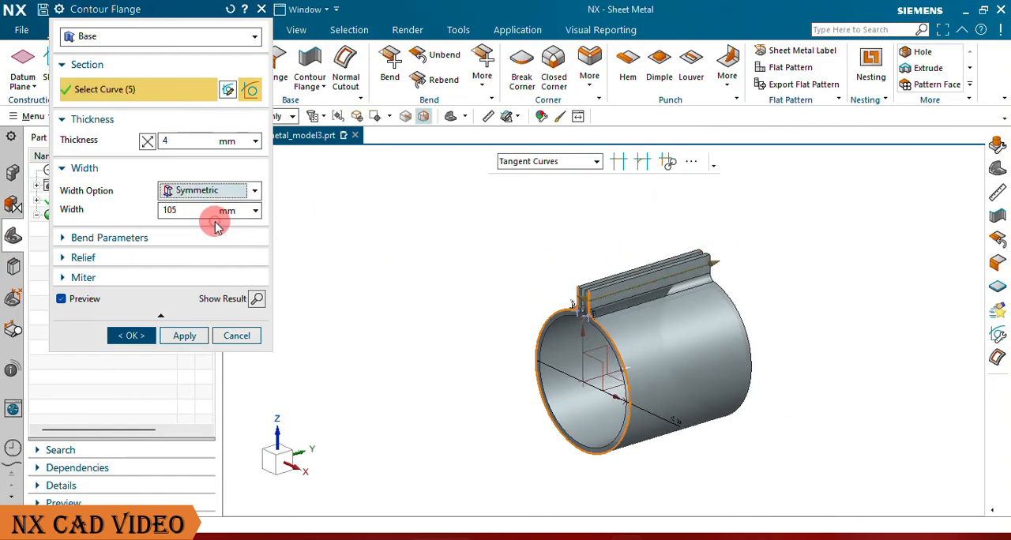
scroll(587, 364, "up", 3)
scroll(580, 344, "down", 3)
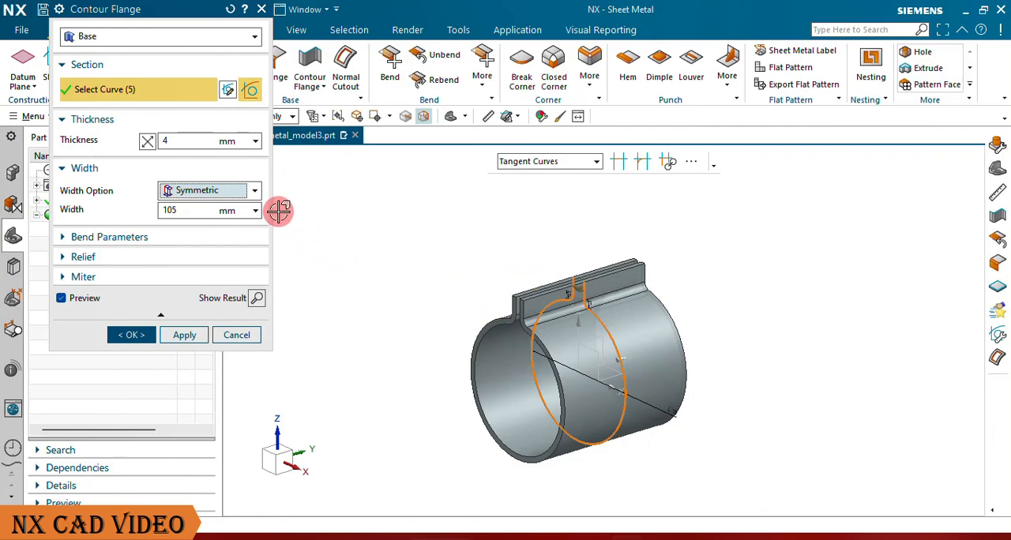
left_click(253, 192)
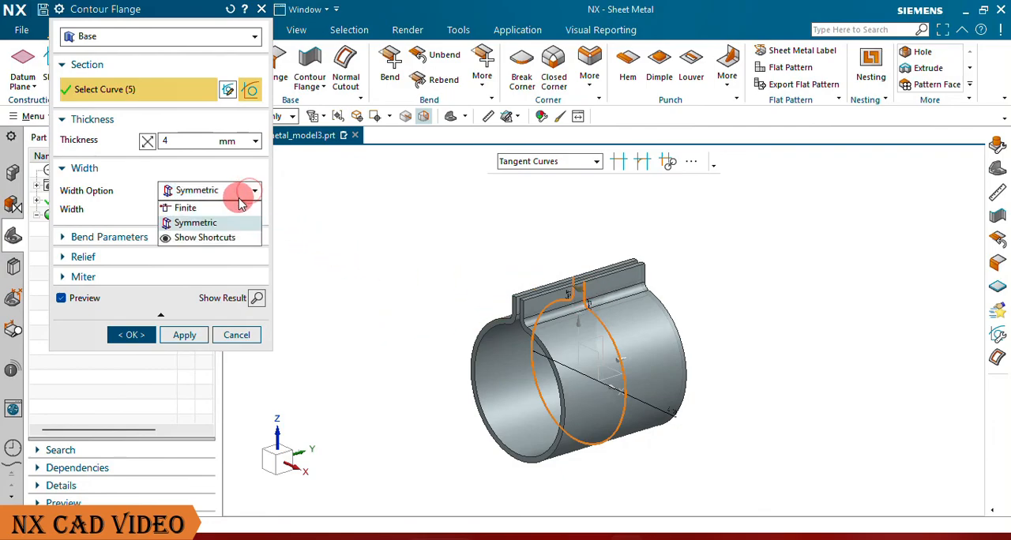
left_click(224, 208)
Step: Finish the contour flange with a finite width of 100 mm and hide its profile sketch
double_click(167, 211)
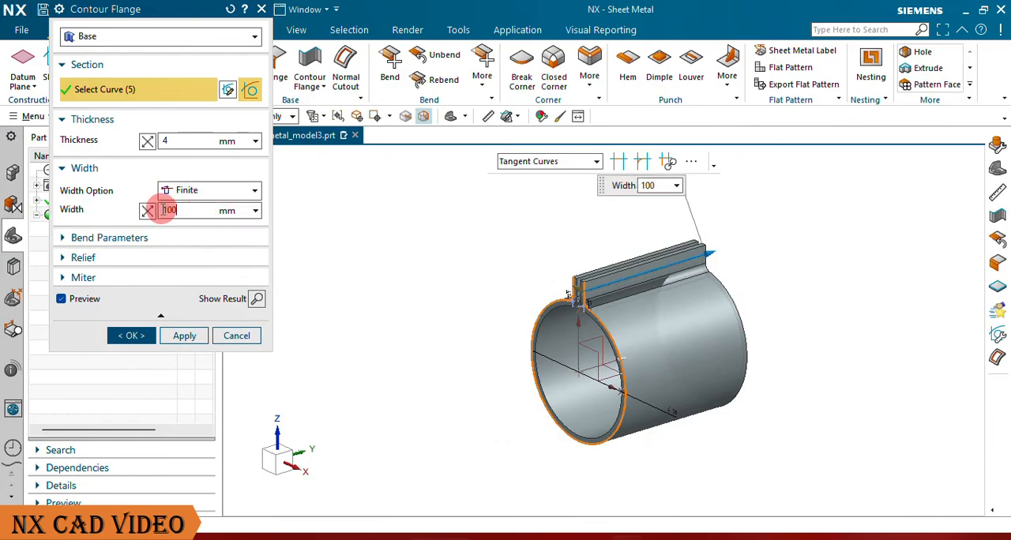
type("100")
key("Return")
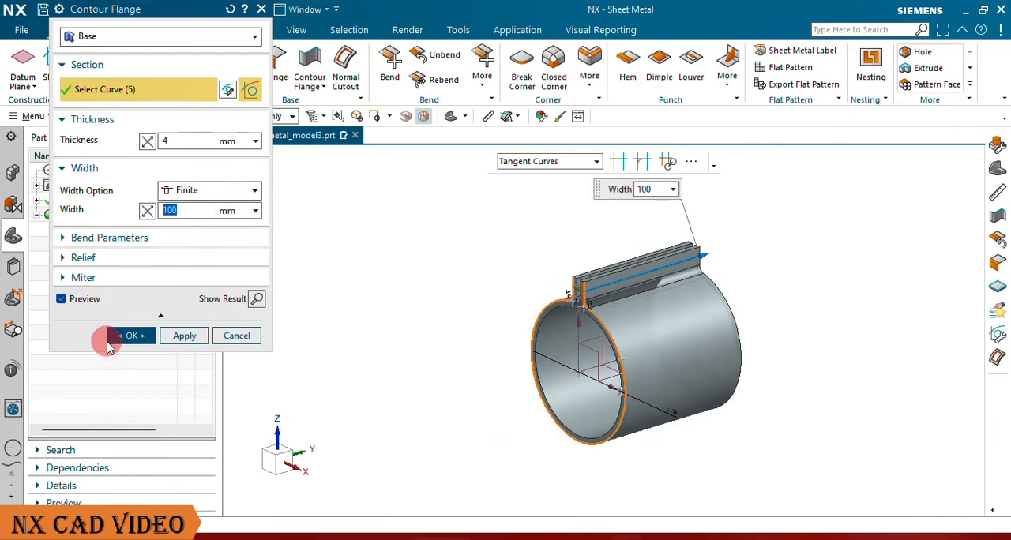
left_click(135, 342)
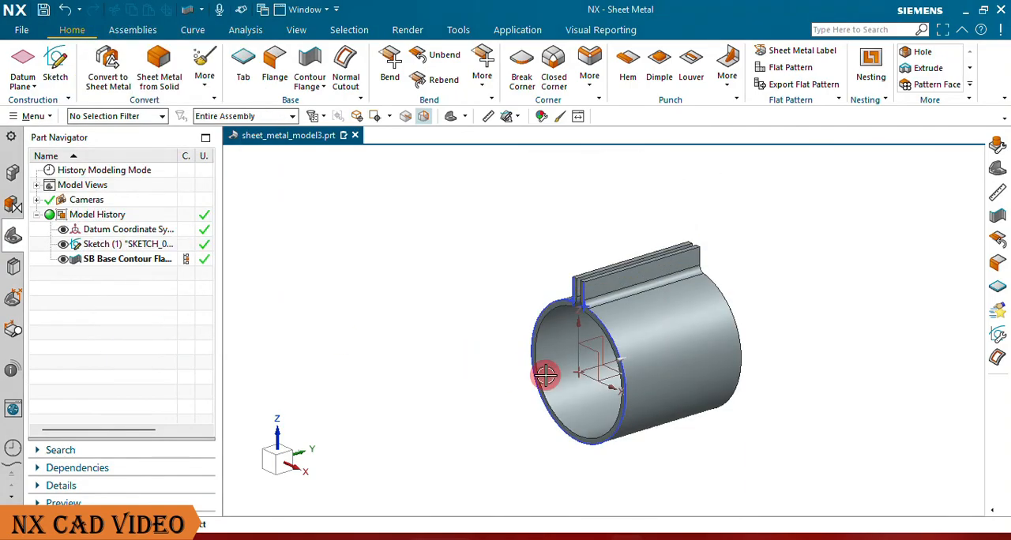
scroll(679, 330, "up", 4)
scroll(597, 307, "down", 2)
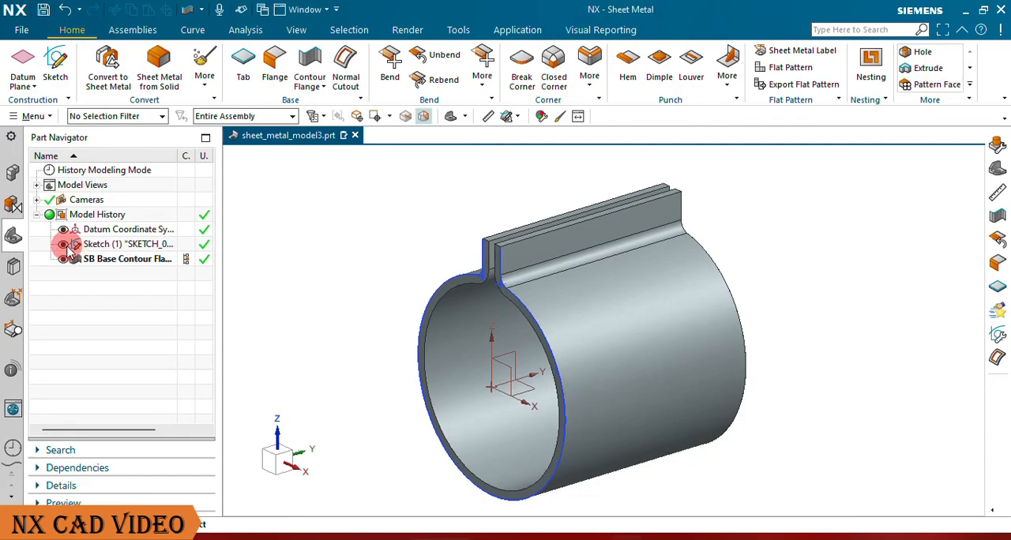
left_click(451, 116)
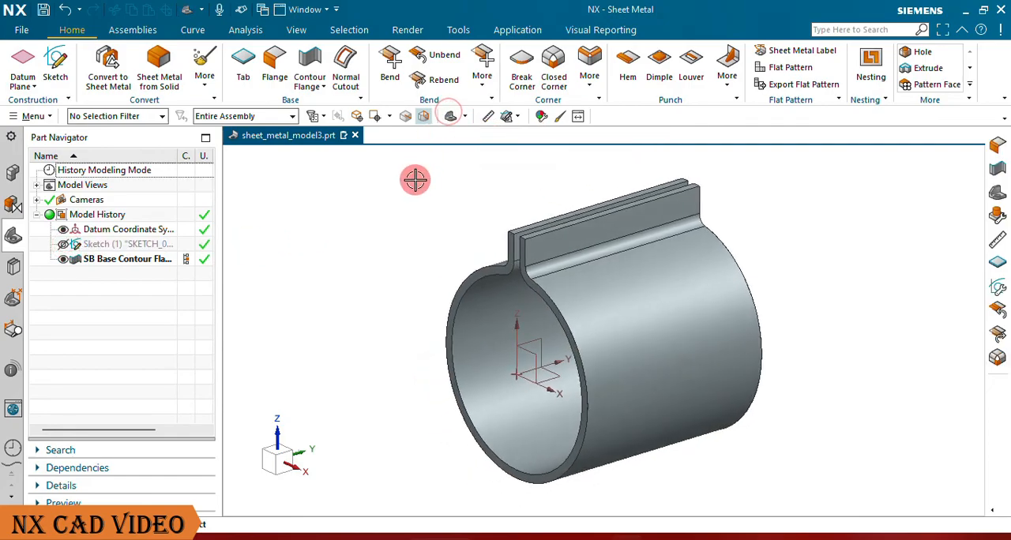
Step: Start a new sketch on the outer face of the front upright flange
left_click(57, 57)
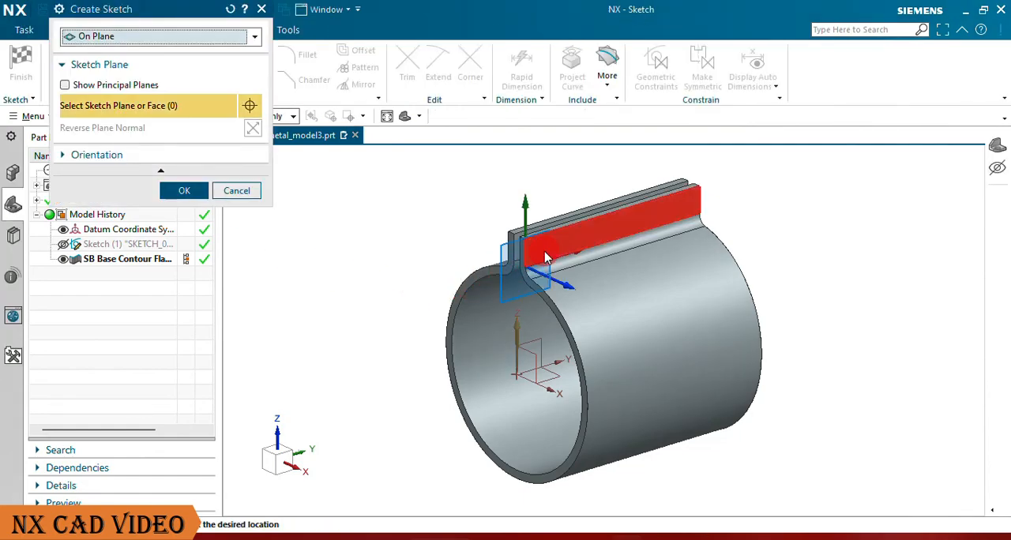
left_click(571, 240)
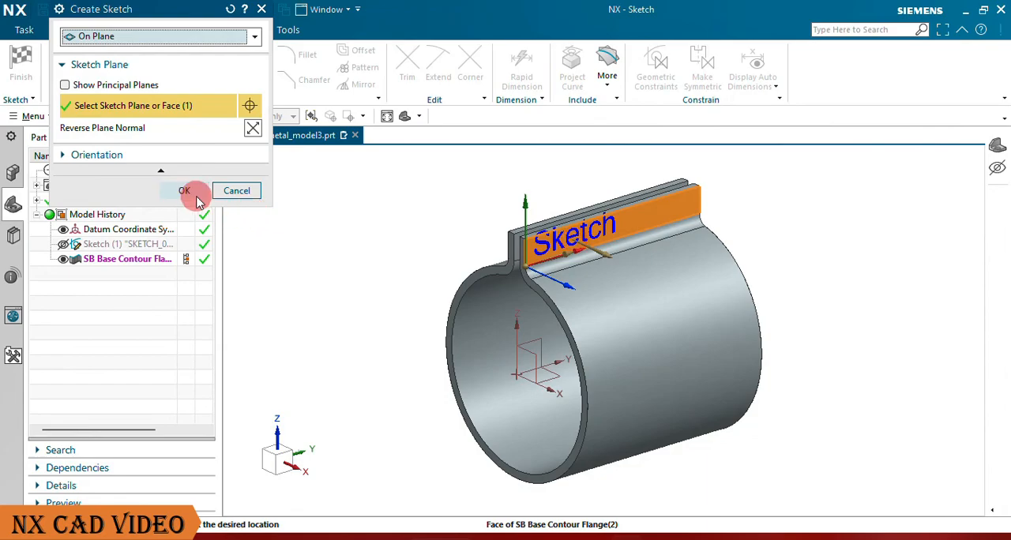
left_click(198, 202)
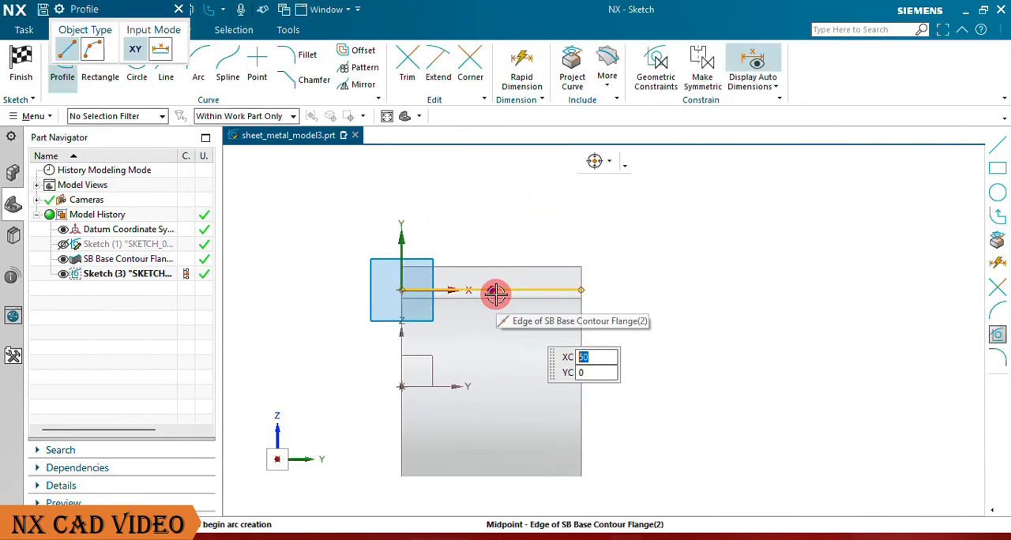
Step: Sketch three 6 mm diameter circles in a row along the flange face, about 7 mm above the sketch's horizontal axis
left_click(137, 74)
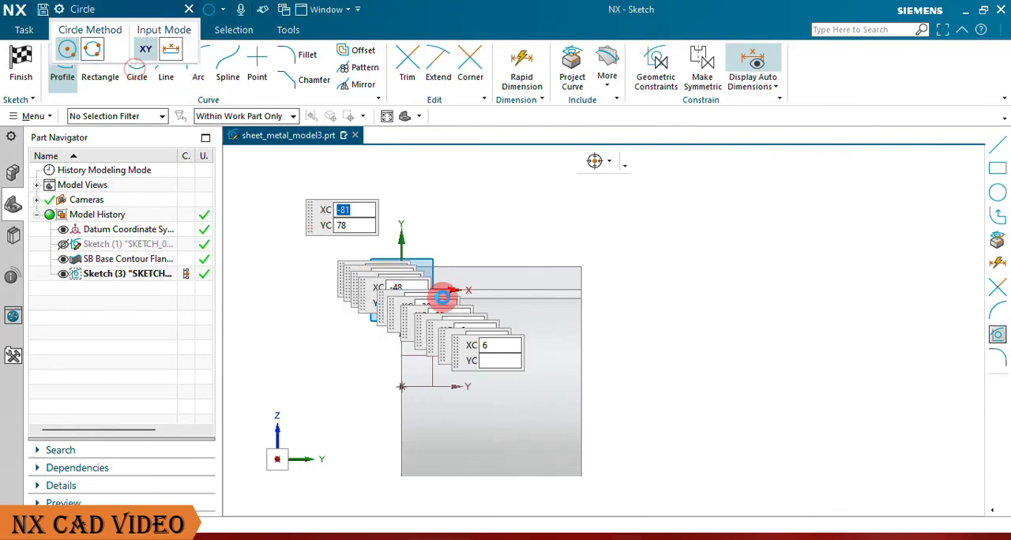
left_click(498, 272)
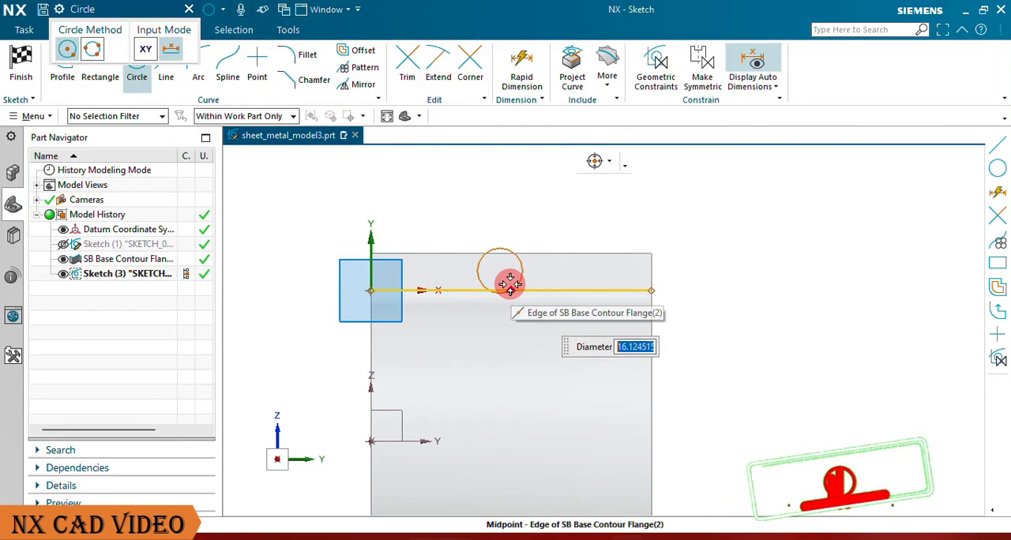
type("6")
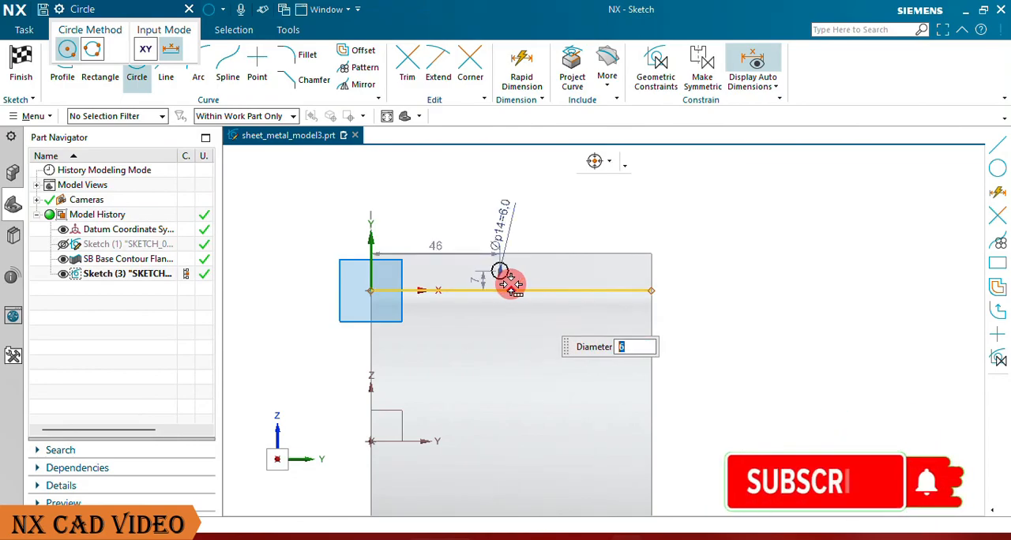
scroll(469, 281, "up", 1)
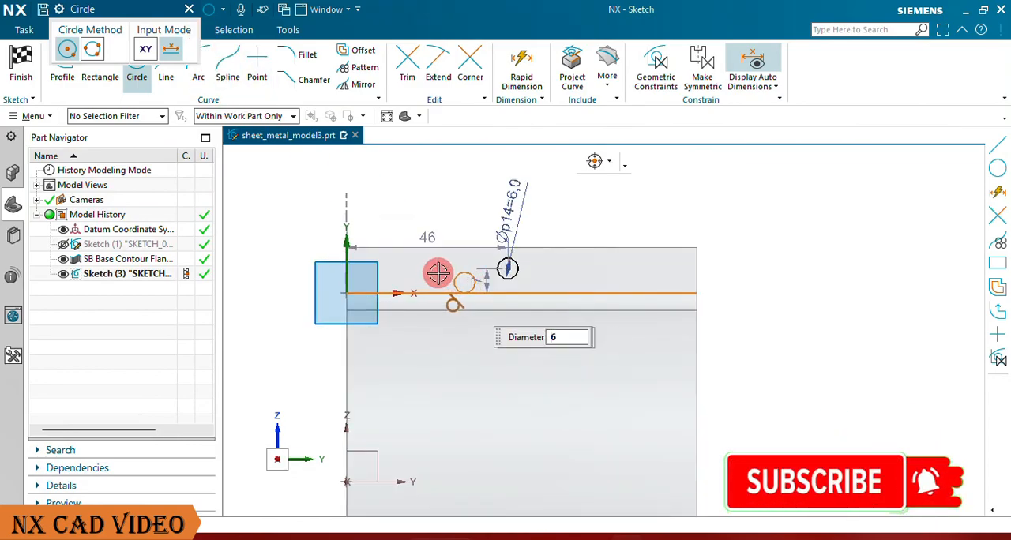
left_click(415, 269)
left_click(622, 268)
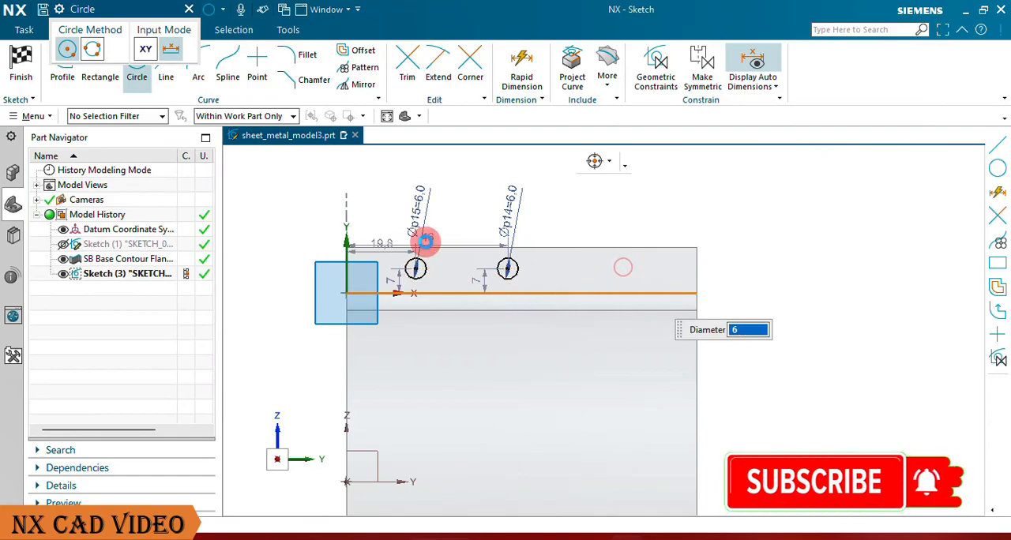
left_click(190, 9)
Step: Align the middle circle's centre vertically with the midpoint of the flange's upper edge
scroll(575, 292, "up", 3)
scroll(583, 286, "down", 2)
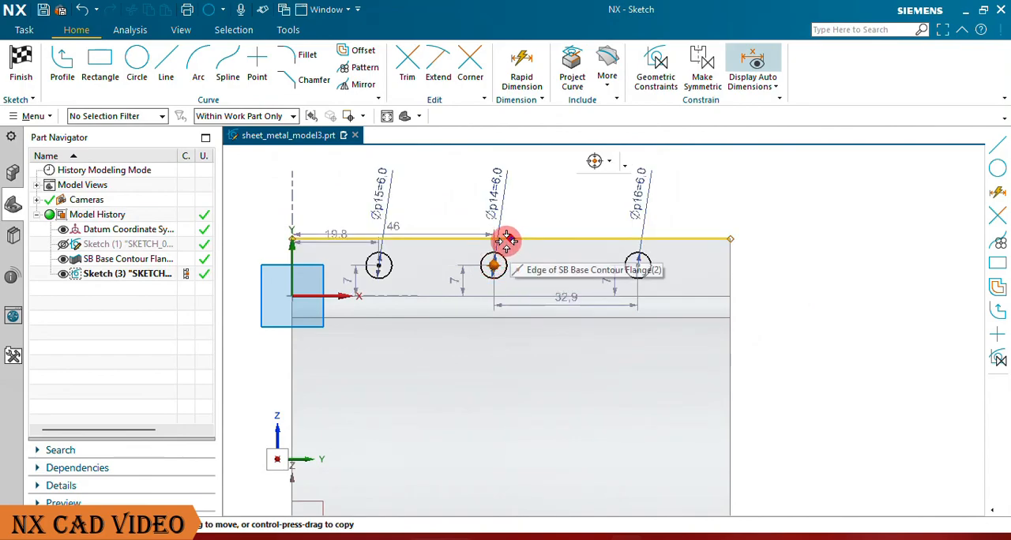
left_click(506, 241)
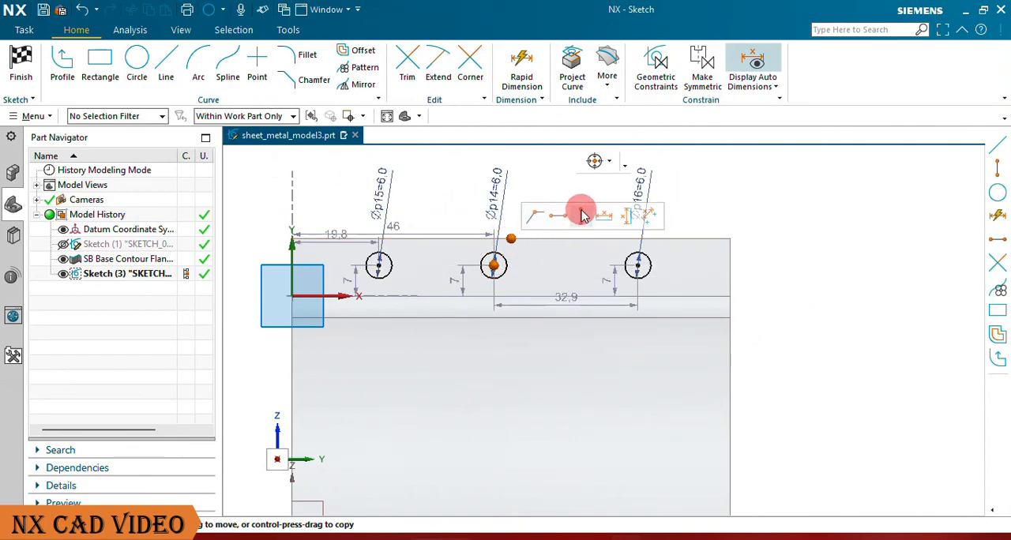
left_click(583, 215)
scroll(563, 282, "down", 3)
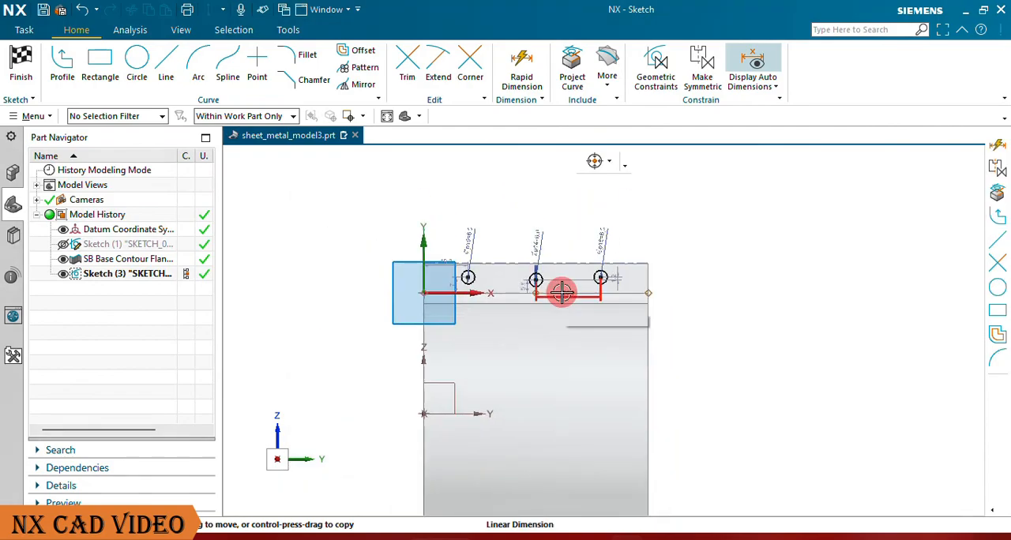
scroll(570, 304, "up", 3)
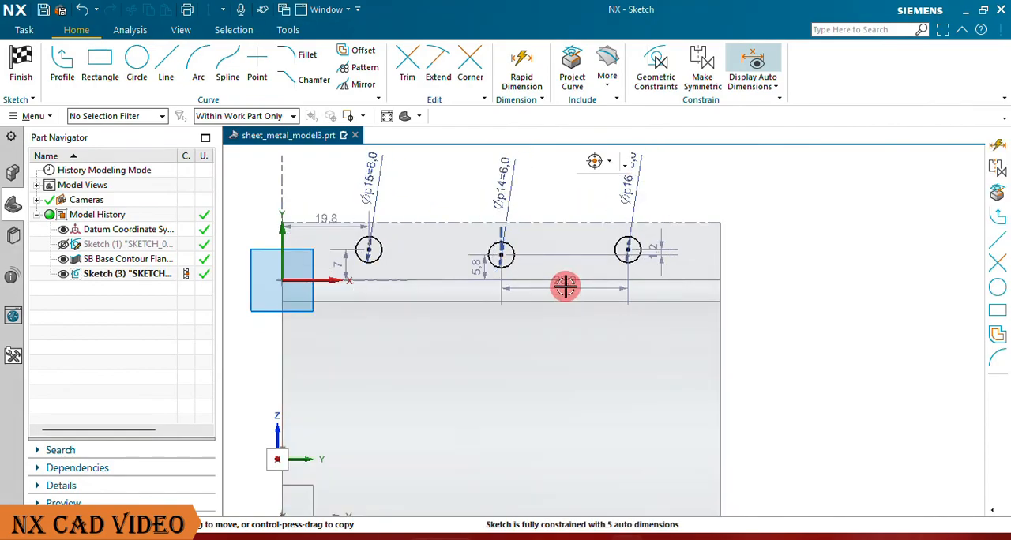
Step: Move the dimension between the middle and right circles above the flange and set that horizontal spacing to 30 mm
left_click_drag(568, 268, 567, 194)
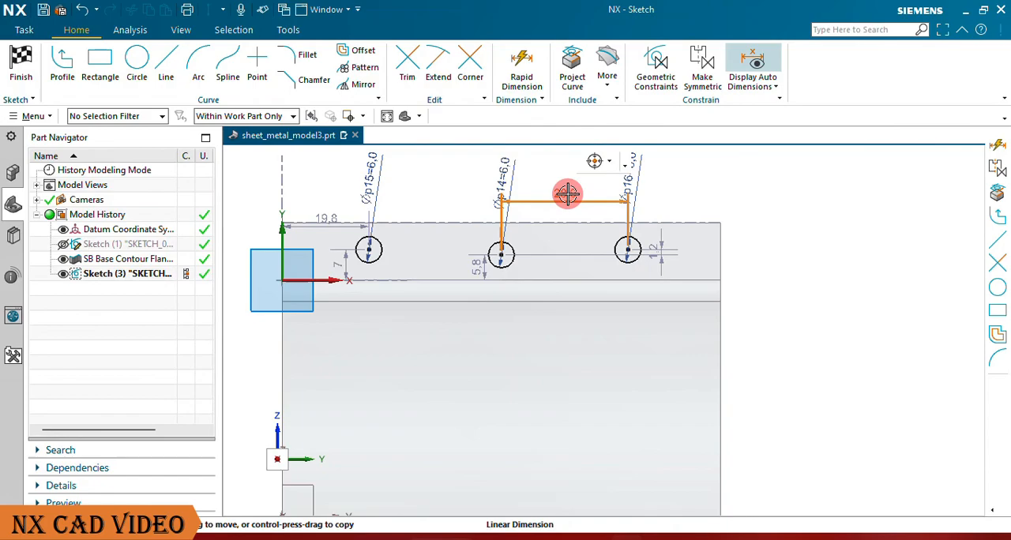
double_click(568, 194)
type("3")
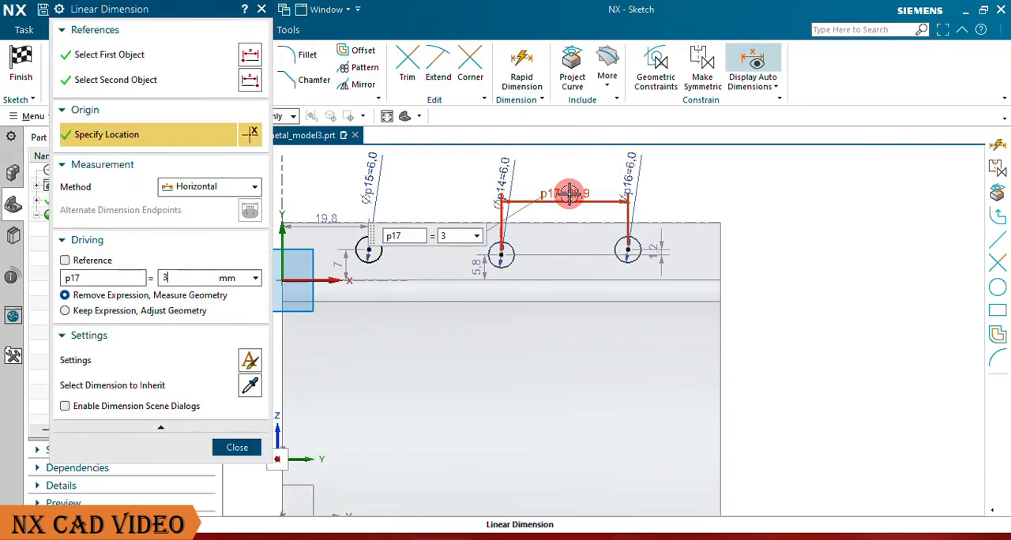
type("0")
key("Return")
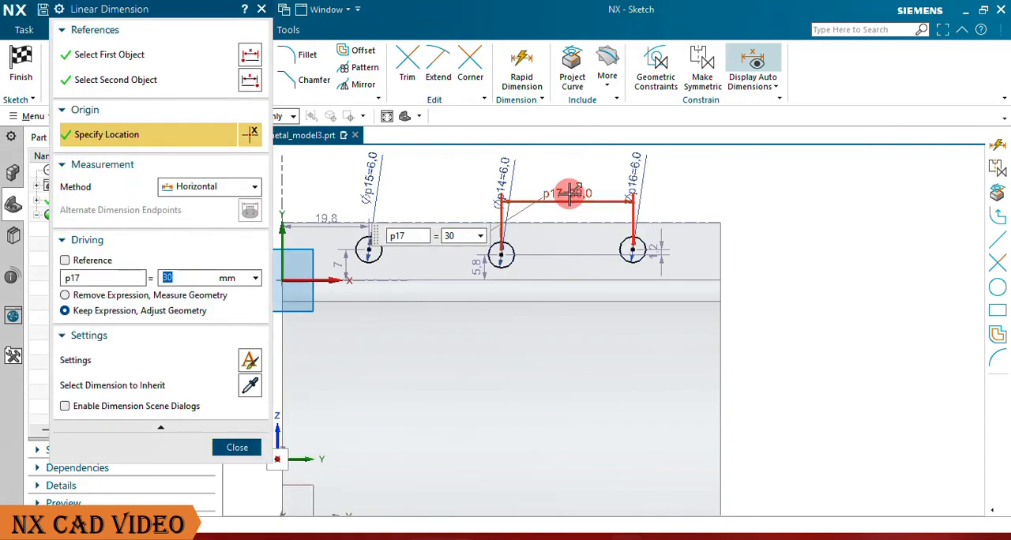
left_click(241, 444)
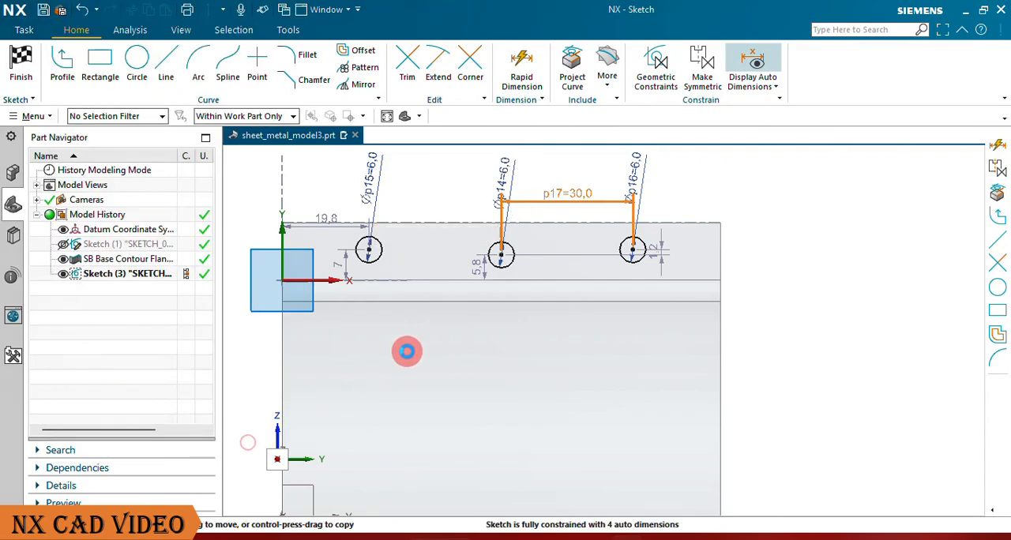
left_click(407, 351)
Step: Dimension the horizontal spacing between the middle and left circles as 30 mm and finish the sketch
left_click(521, 70)
left_click(501, 251)
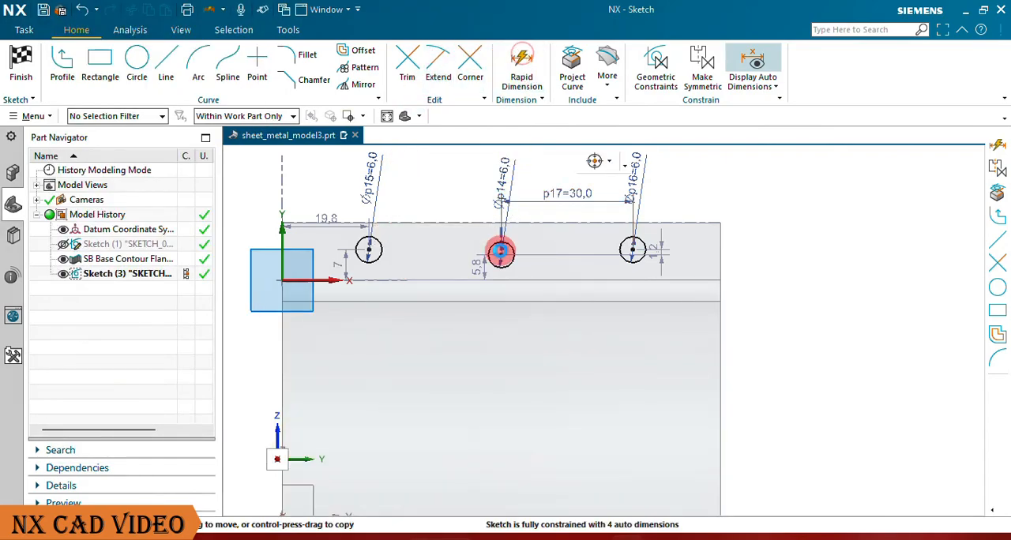
left_click(501, 251)
left_click(374, 251)
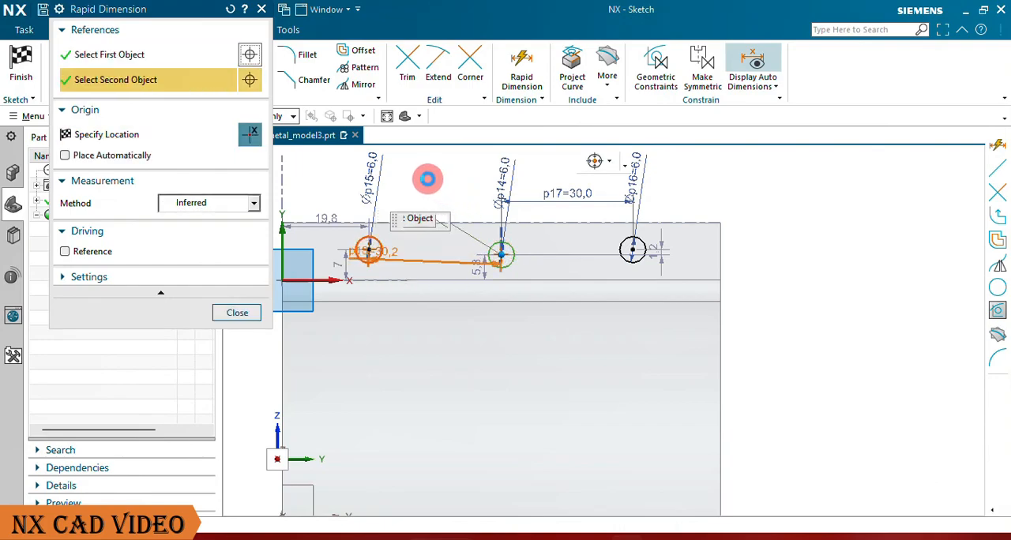
left_click(425, 171)
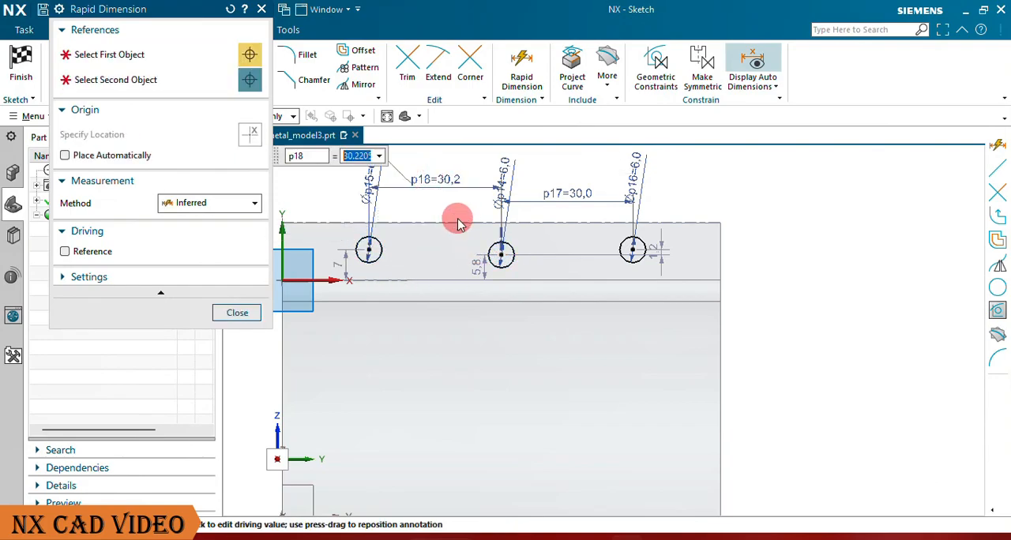
type("30")
key("Return")
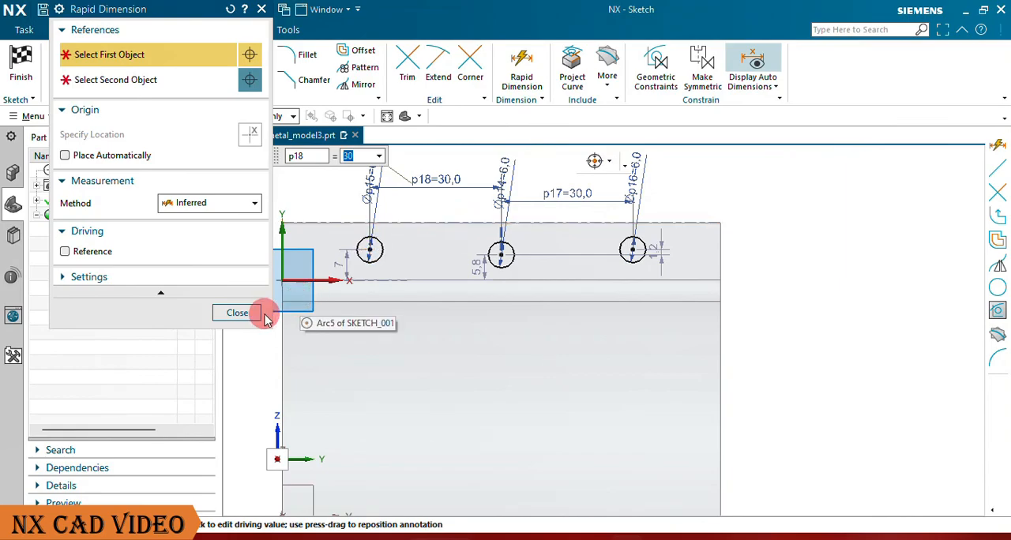
left_click(238, 313)
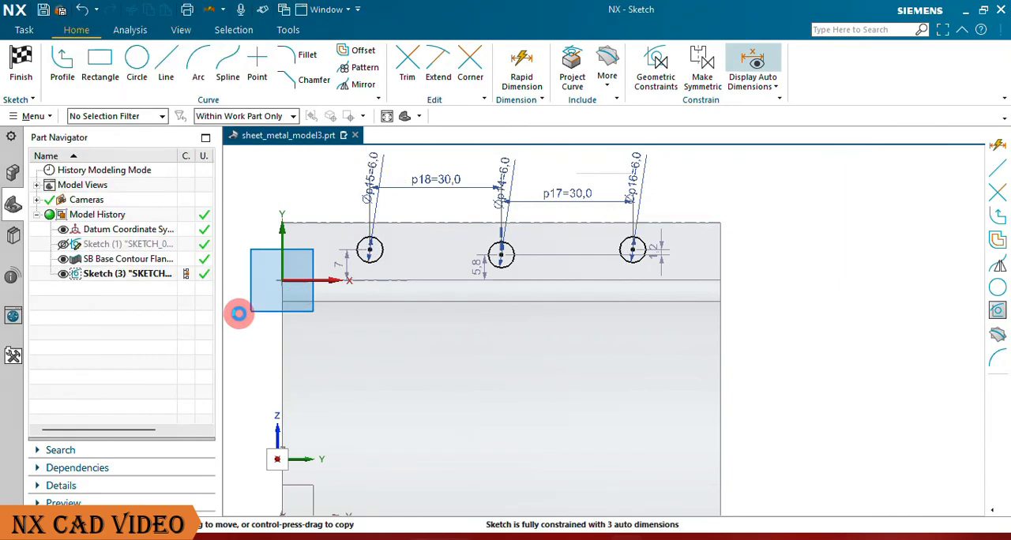
left_click(13, 68)
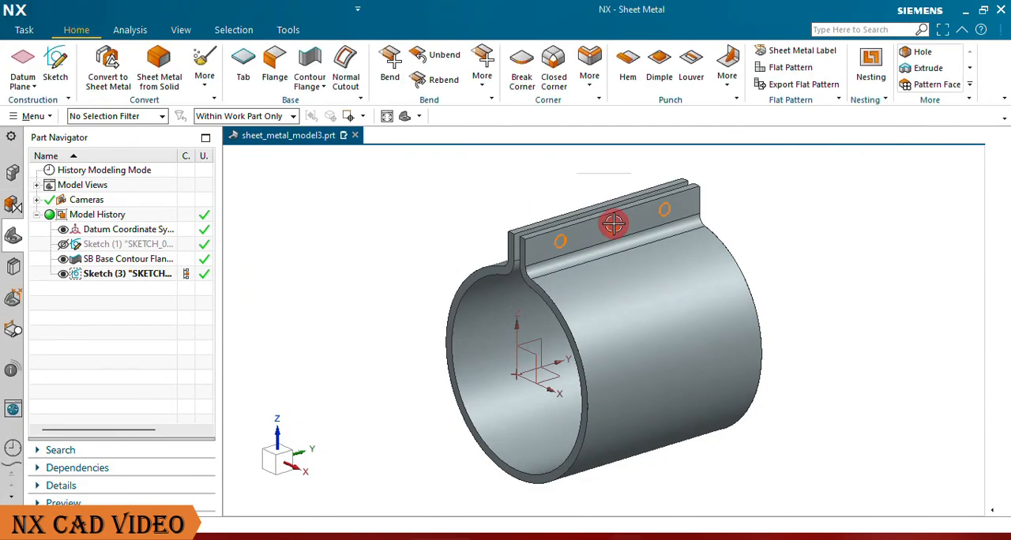
Step: Cut the three sketched circles as holes with a Normal Cutout limited to Through All, and hide their sketch
scroll(610, 229, "up", 5)
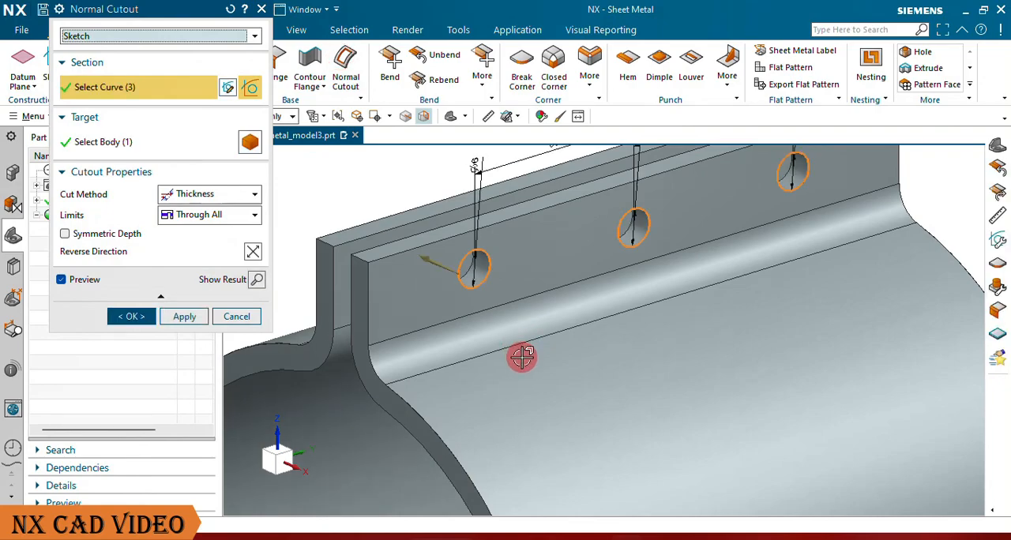
scroll(522, 358, "down", 3)
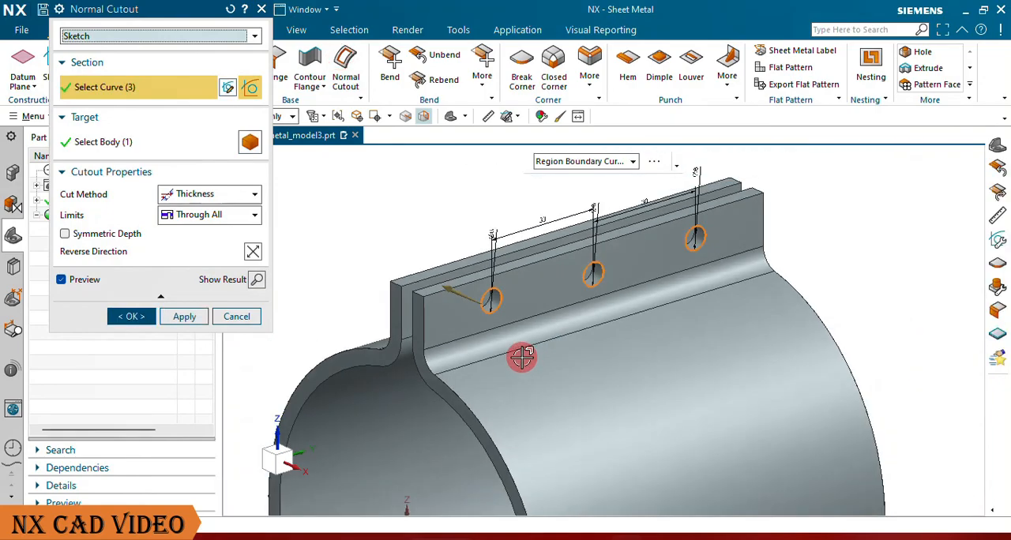
left_click(206, 217)
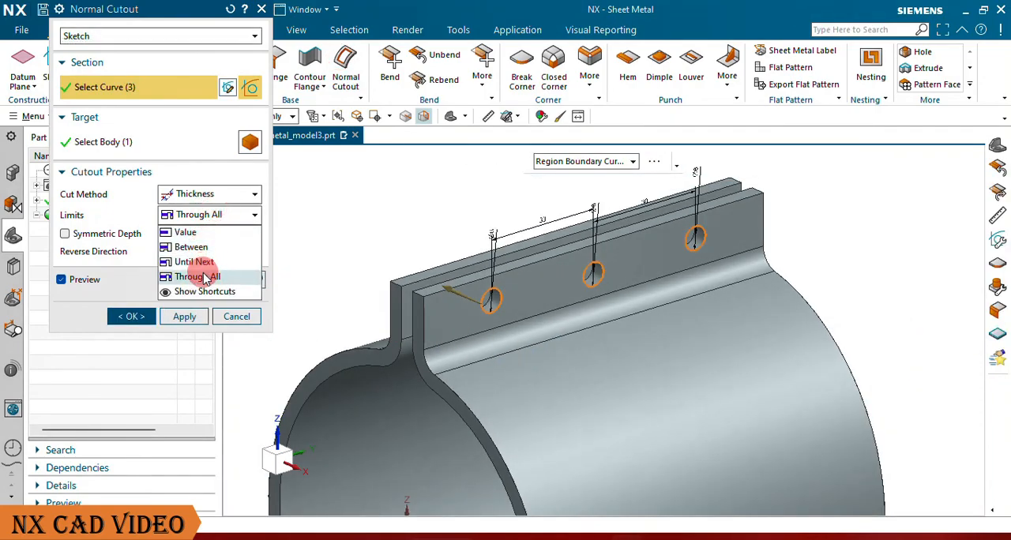
left_click(206, 278)
left_click(133, 316)
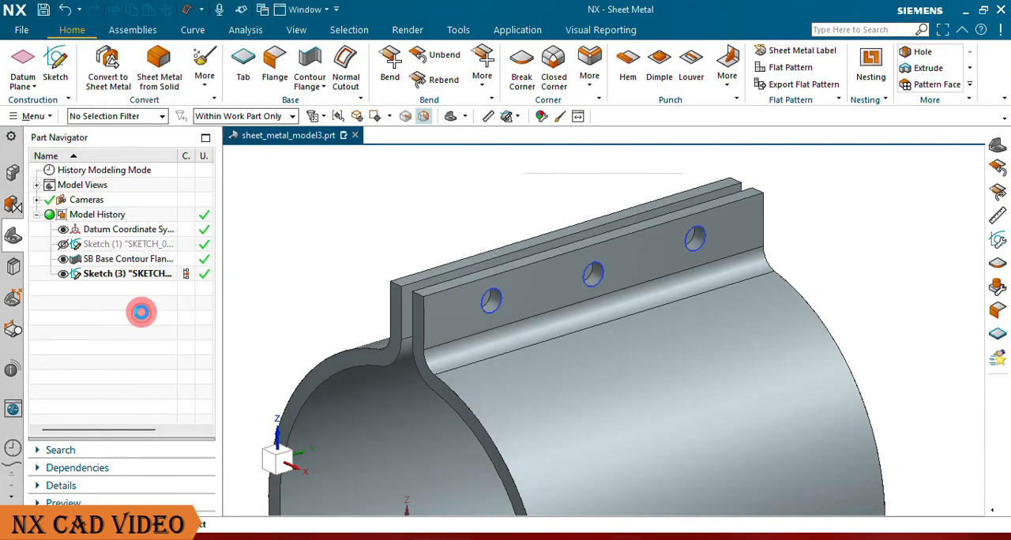
left_click(64, 274)
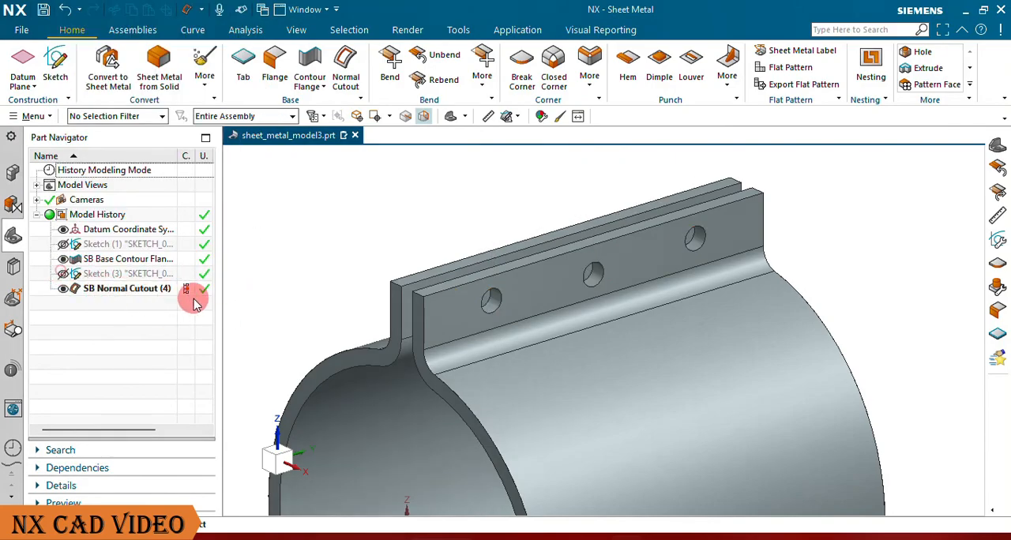
Step: Hide the datum coordinate system and change the clamp solid body's colour to bright green with Edit Object Display
scroll(485, 254, "down", 3)
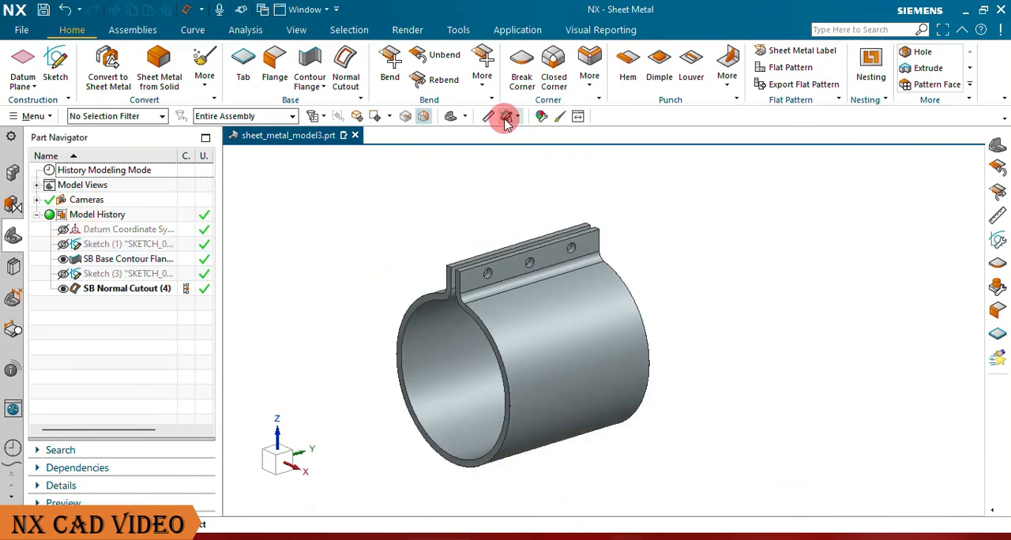
left_click(448, 117)
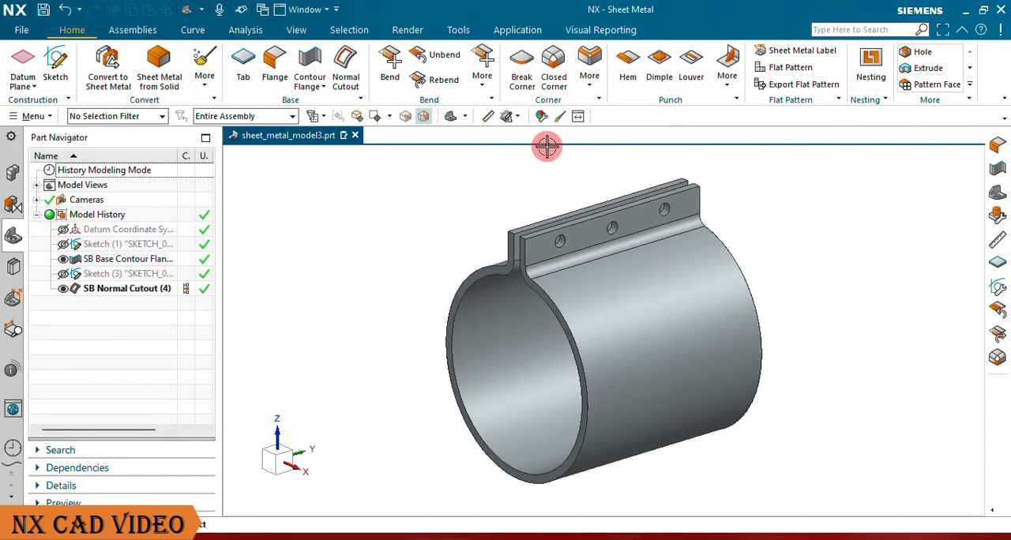
left_click(561, 117)
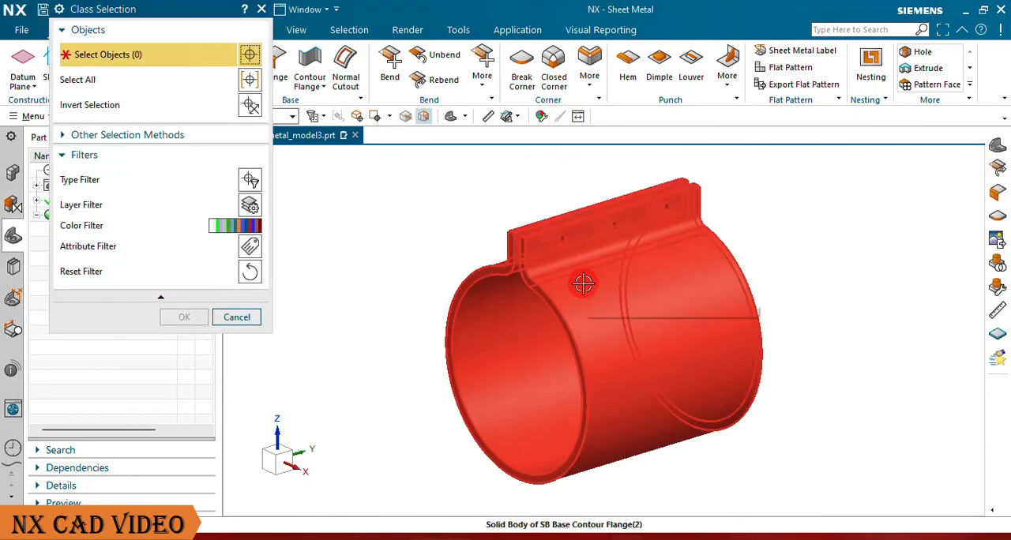
left_click(583, 283)
left_click(178, 321)
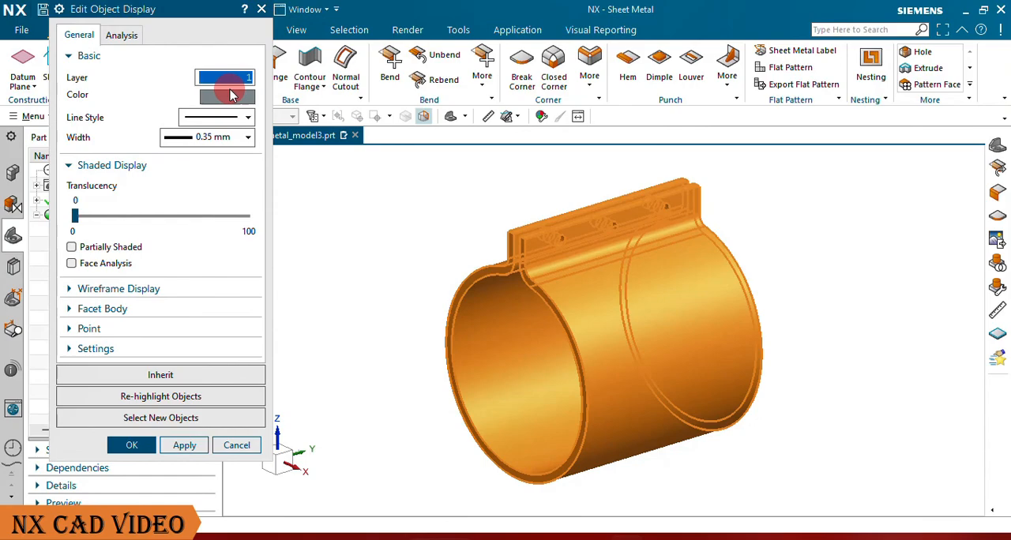
left_click(229, 97)
left_click(201, 238)
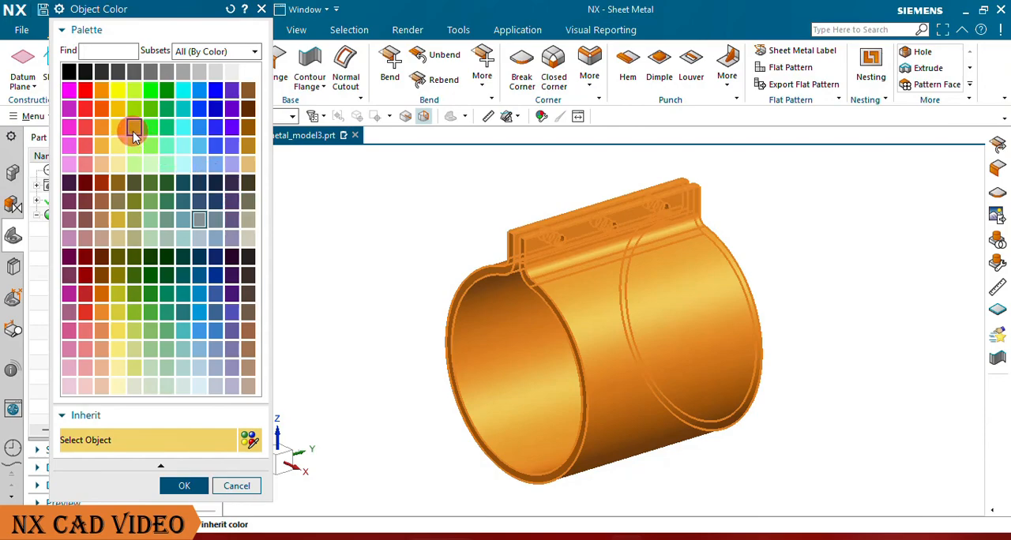
left_click(167, 129)
left_click(203, 420)
left_click(186, 483)
left_click(132, 445)
scroll(666, 249, "up", 3)
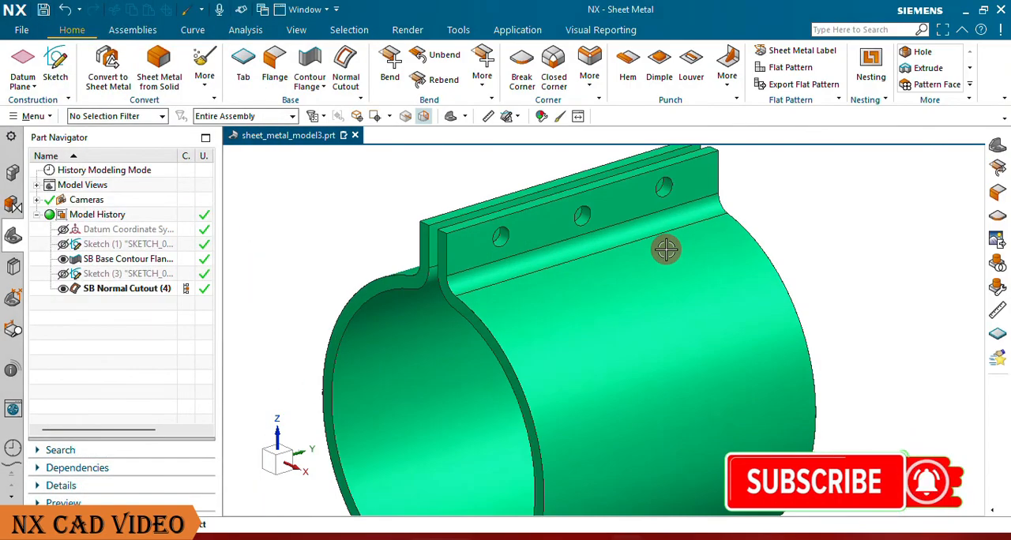